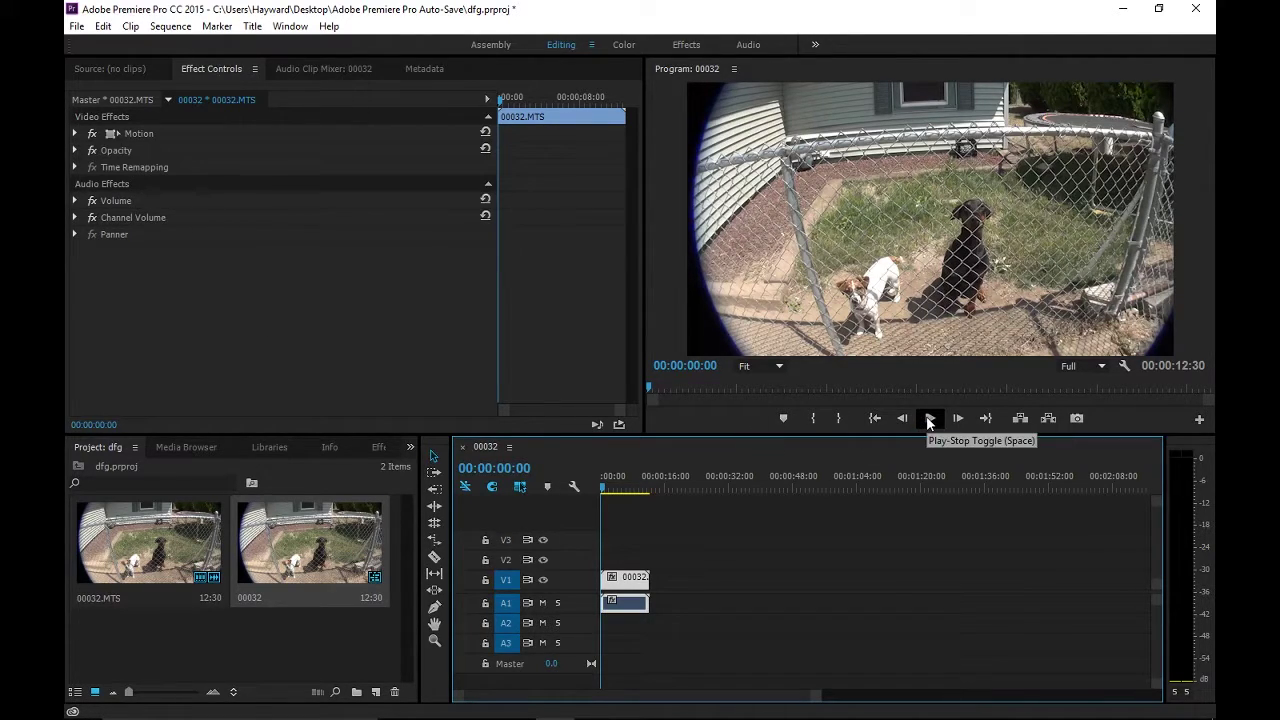
Step: Play the opening of the dog clip, stop, and park the playhead at 00:00:05:48
{"action": "left_click", "coordinate": [929, 419]}
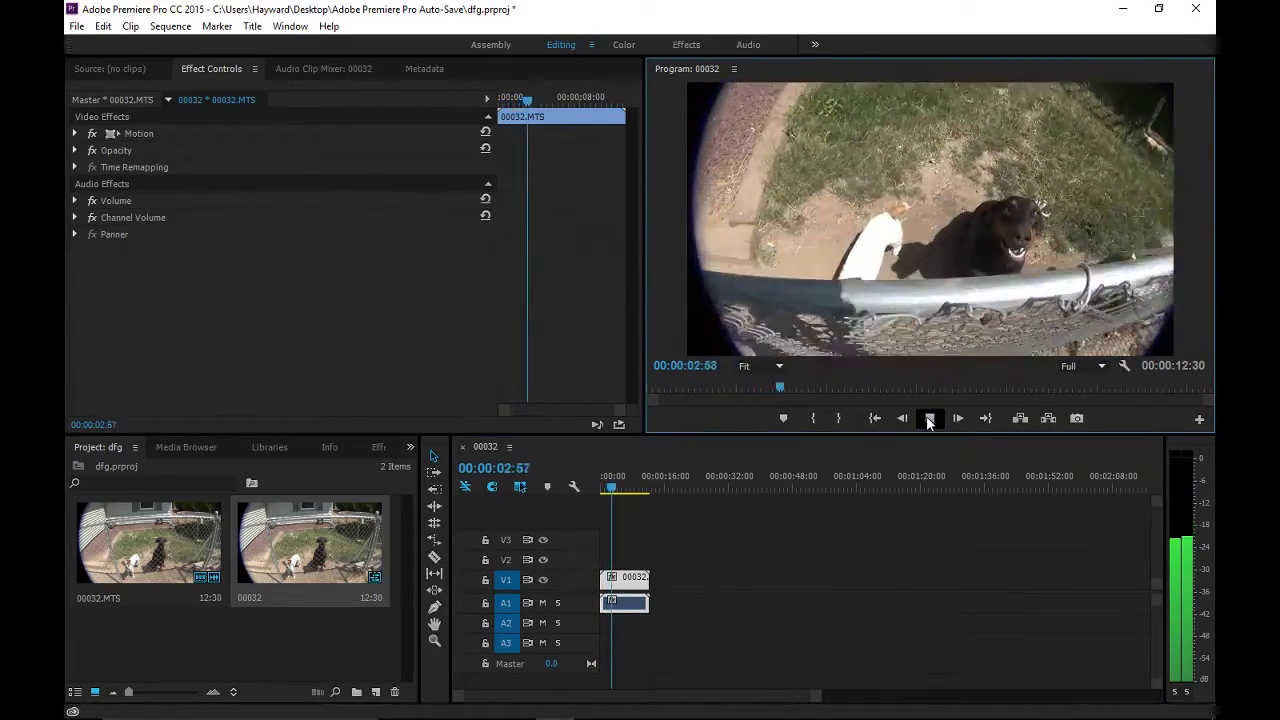
{"action": "left_click", "coordinate": [929, 419]}
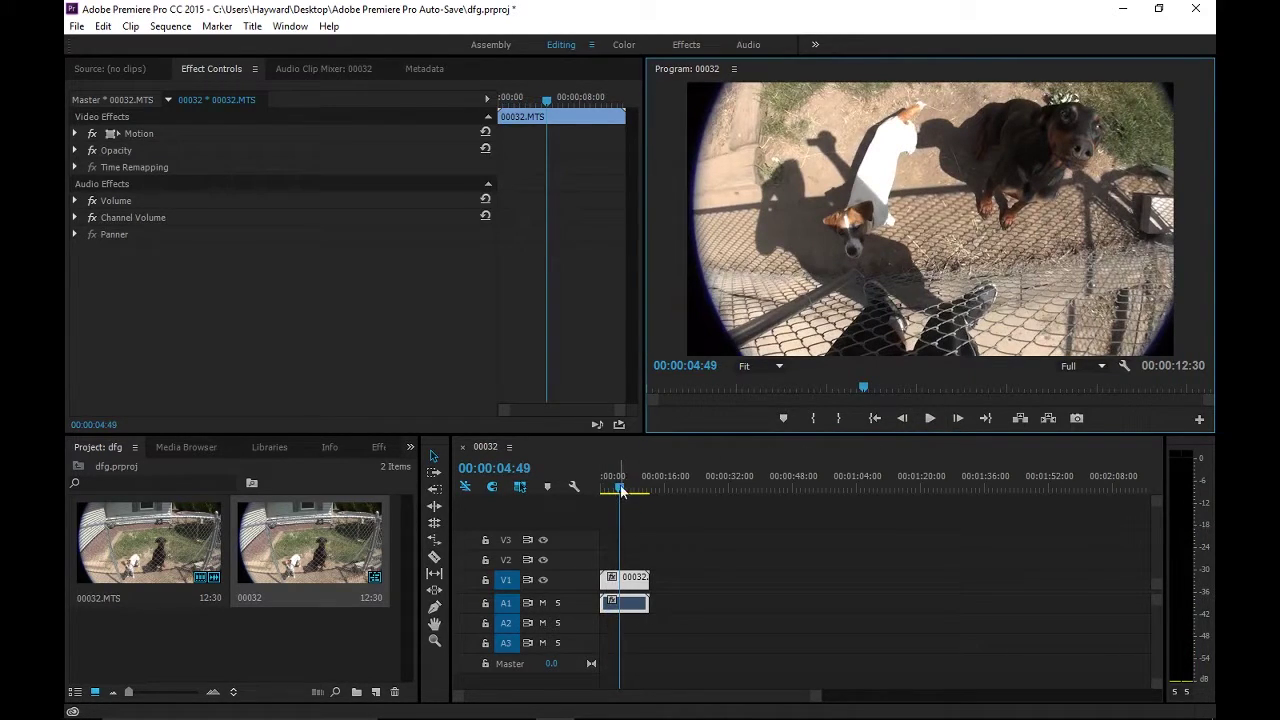
{"action": "left_click_drag", "start_coordinate": [620, 489], "coordinate": [626, 489]}
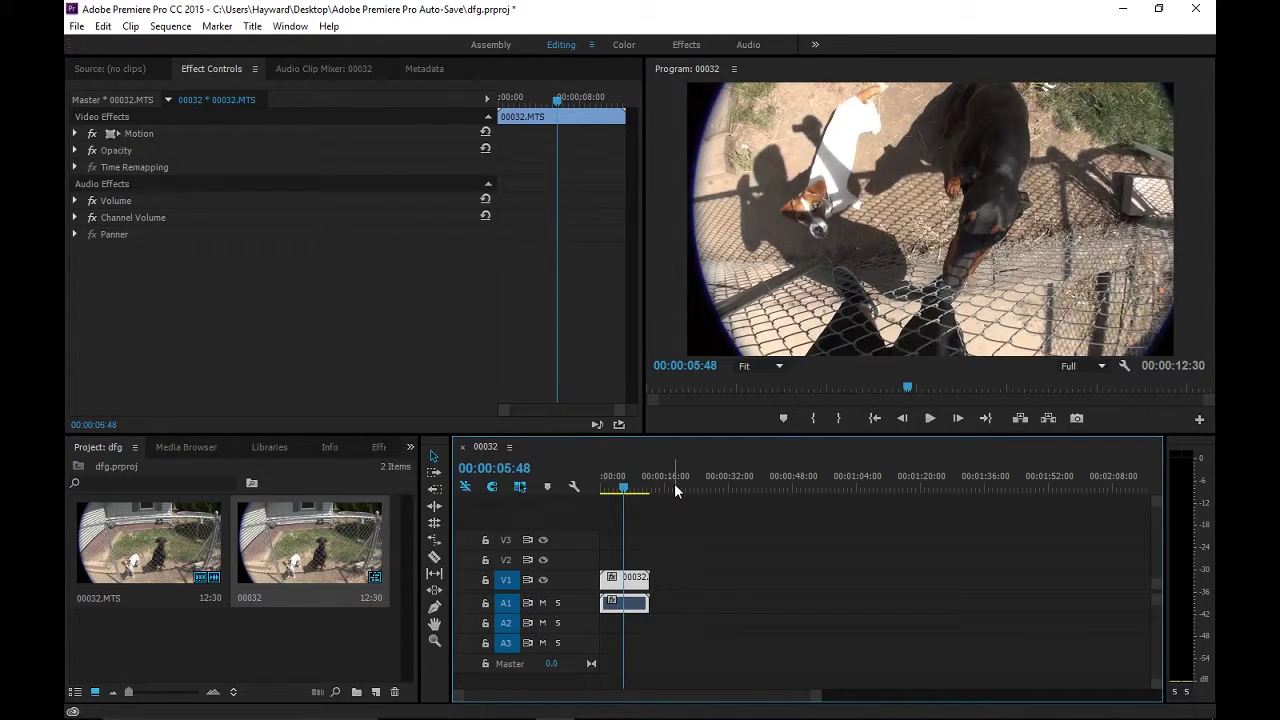
Step: Zoom the timeline in twice, park near 00:00:05:07, and enlarge V1 to show thumbnails
{"action": "key", "text": "equal"}
{"action": "key", "text": "equal"}
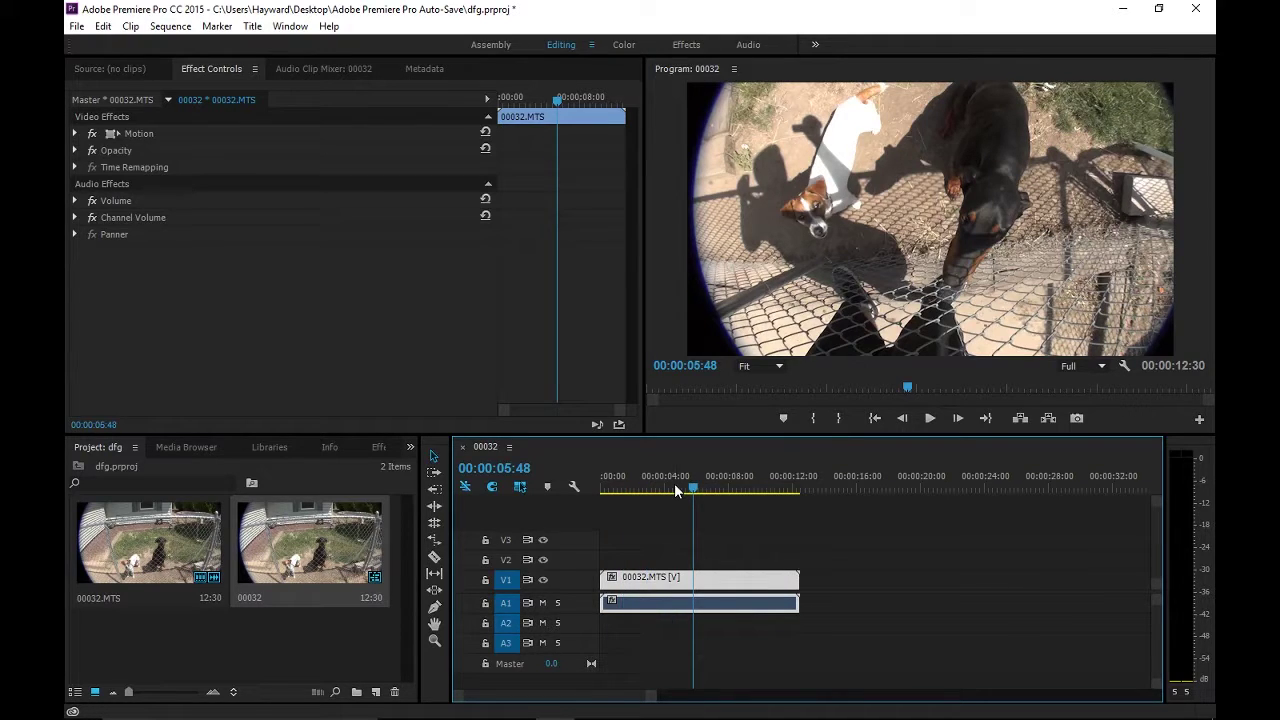
{"action": "key", "text": "equal"}
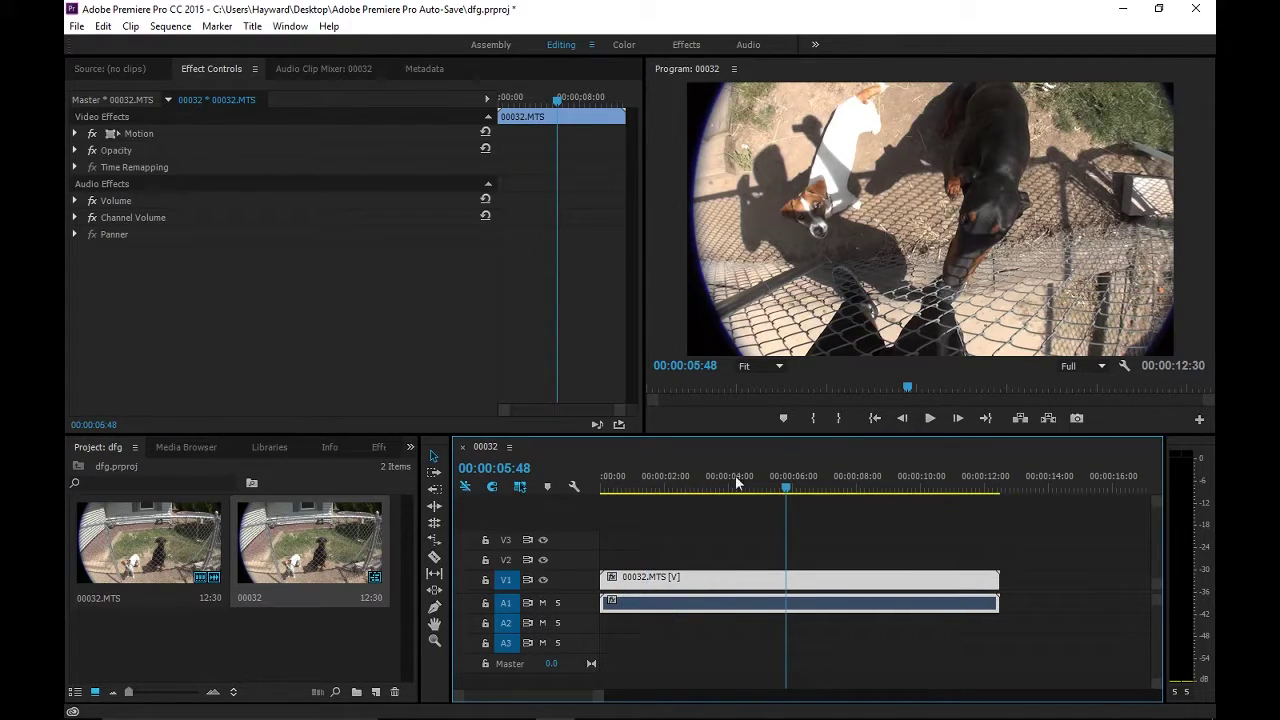
{"action": "left_click_drag", "start_coordinate": [790, 497], "coordinate": [765, 485]}
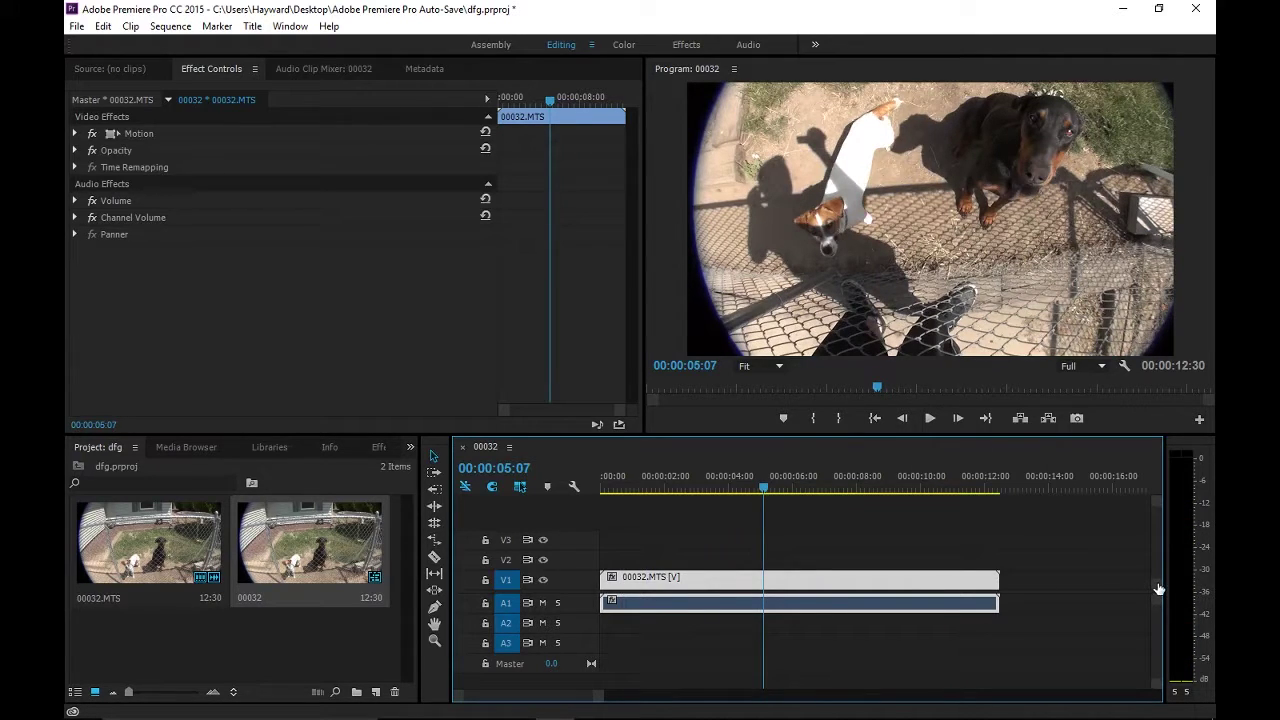
{"action": "key", "text": "ctrl+equal"}
{"action": "key", "text": "ctrl+equal"}
{"action": "key", "text": "ctrl+equal"}
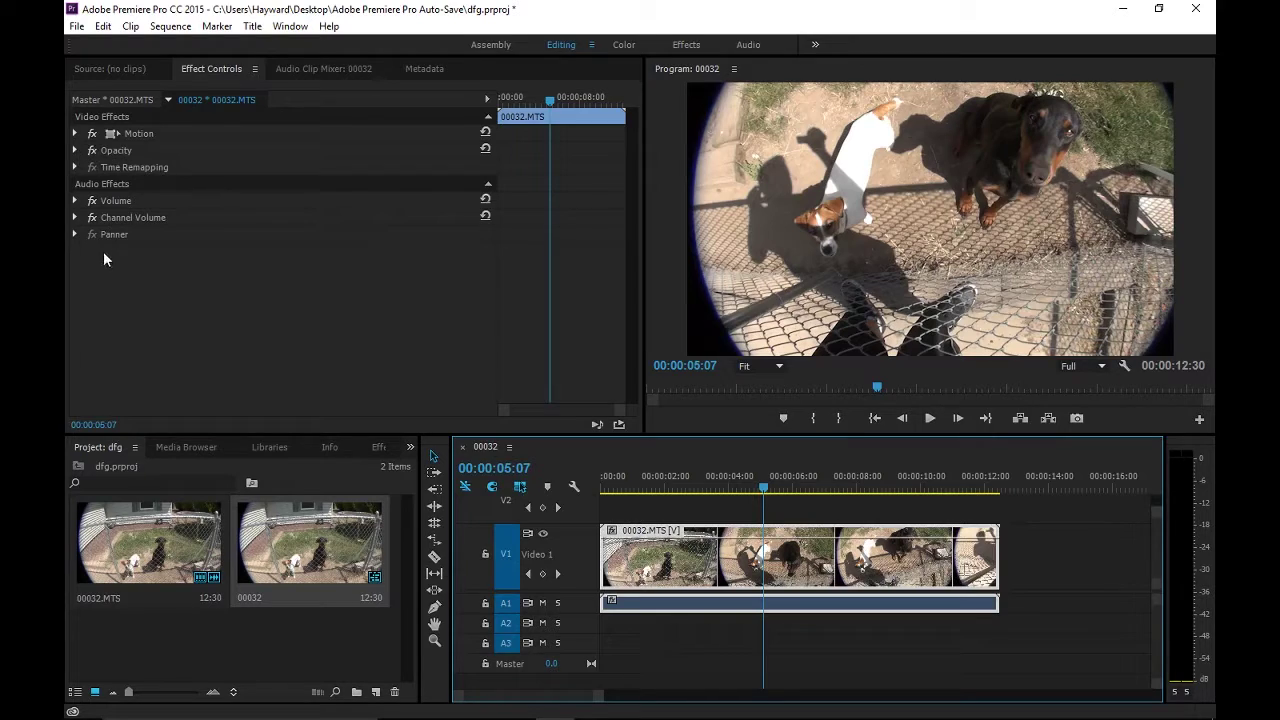
Step: Expand Opacity, add a keyframe at 00:00:00:22, then return to the sequence start
{"action": "left_click", "coordinate": [76, 149]}
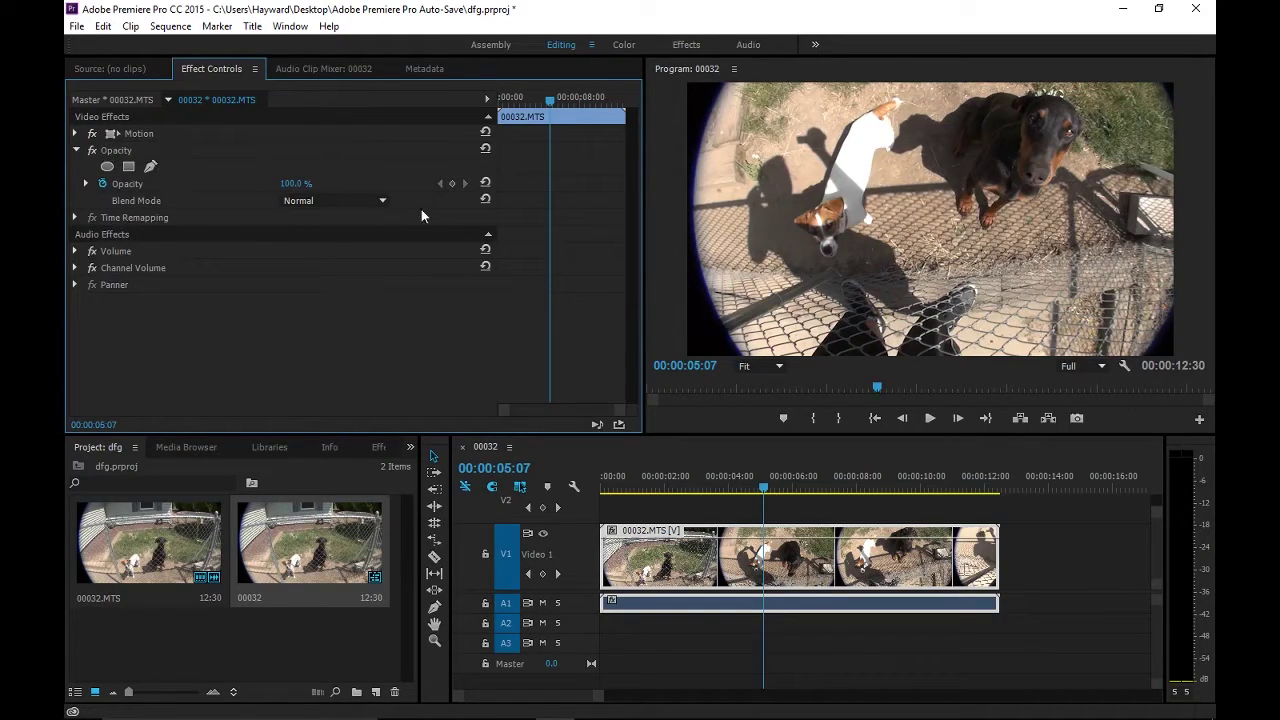
{"action": "left_click_drag", "start_coordinate": [765, 487], "coordinate": [614, 493]}
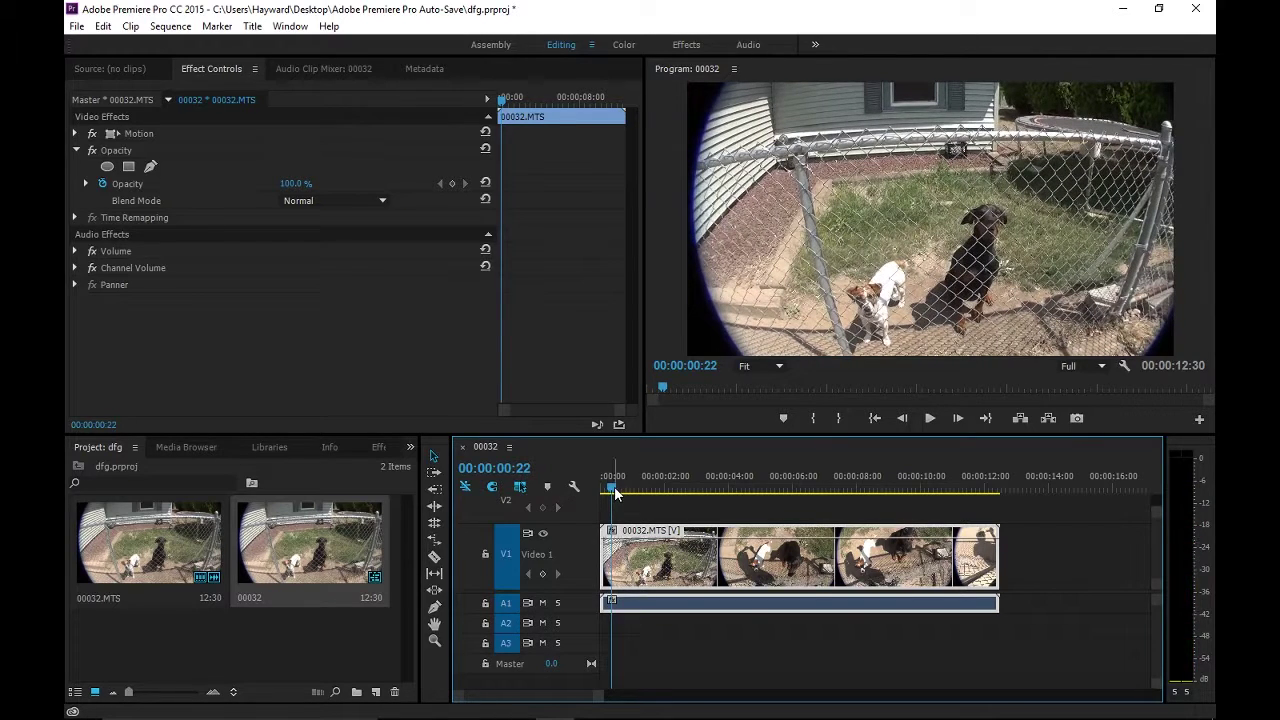
{"action": "left_click", "coordinate": [453, 184]}
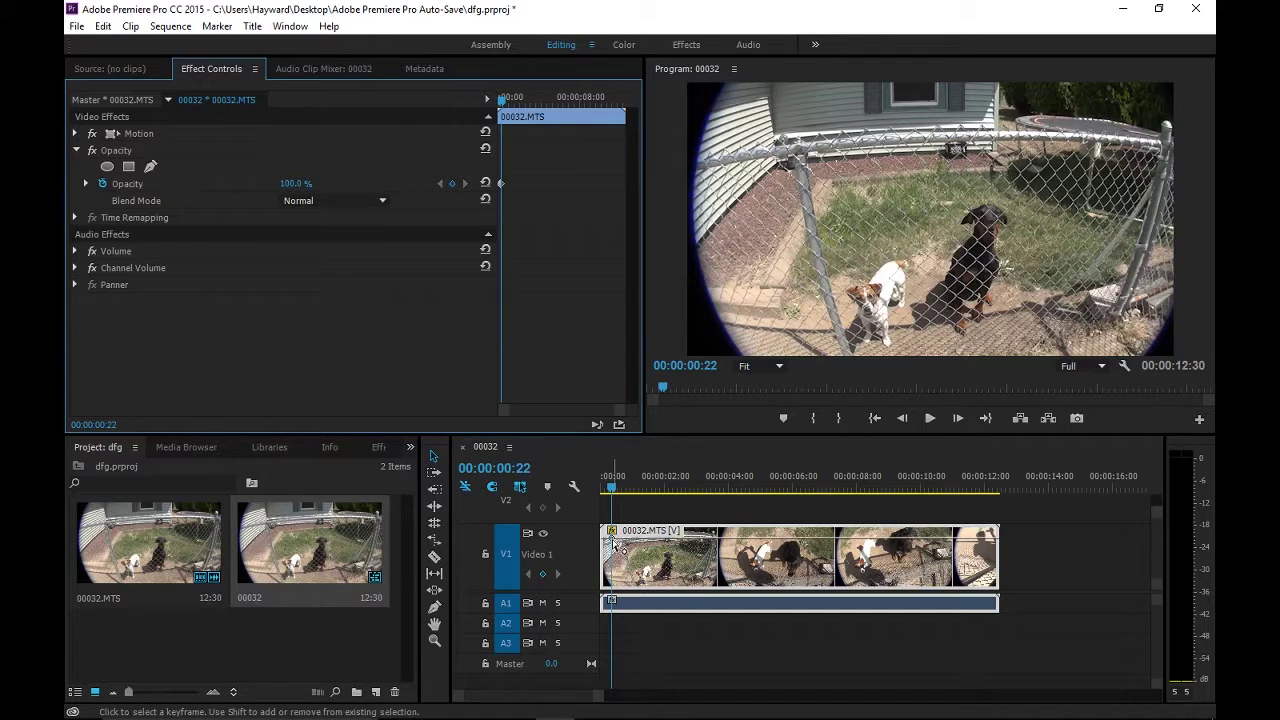
{"action": "key", "text": "j"}
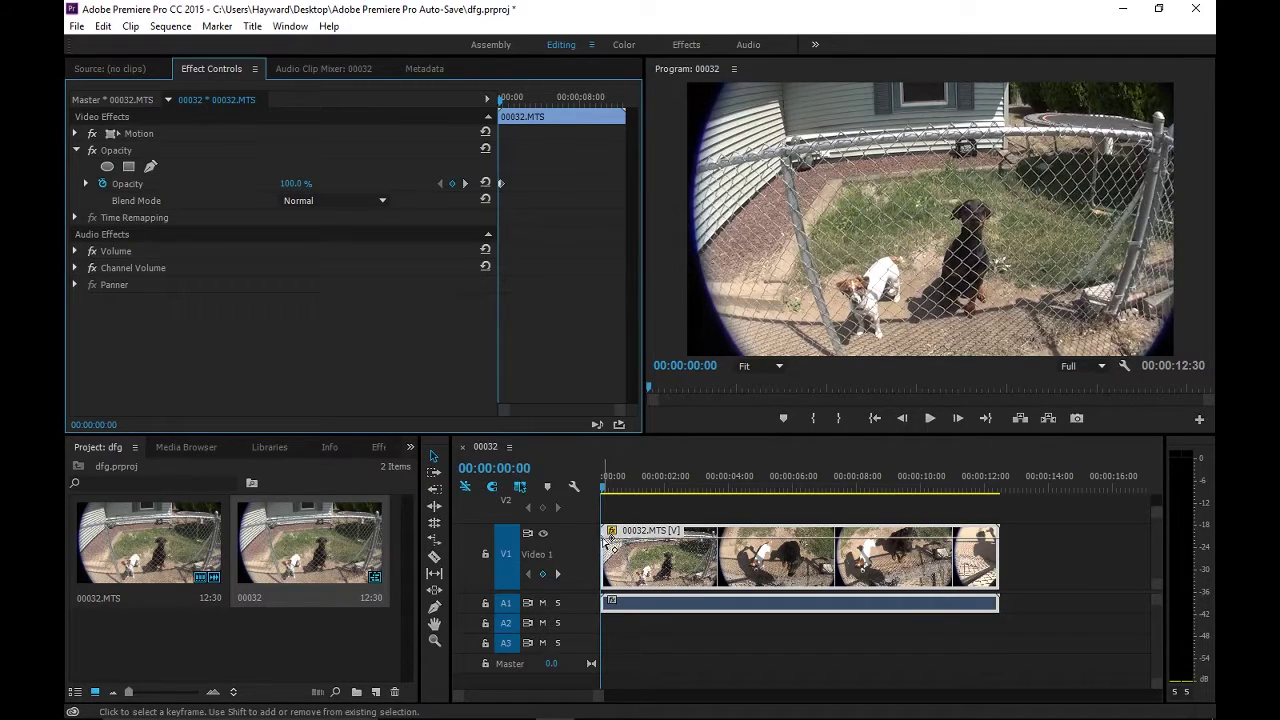
{"action": "left_click", "coordinate": [610, 545]}
Step: Set Opacity to 0.0% at 00:00:00:00 and scrub through the fade-in to check it
{"action": "left_click_drag", "start_coordinate": [611, 603], "coordinate": [611, 606]}
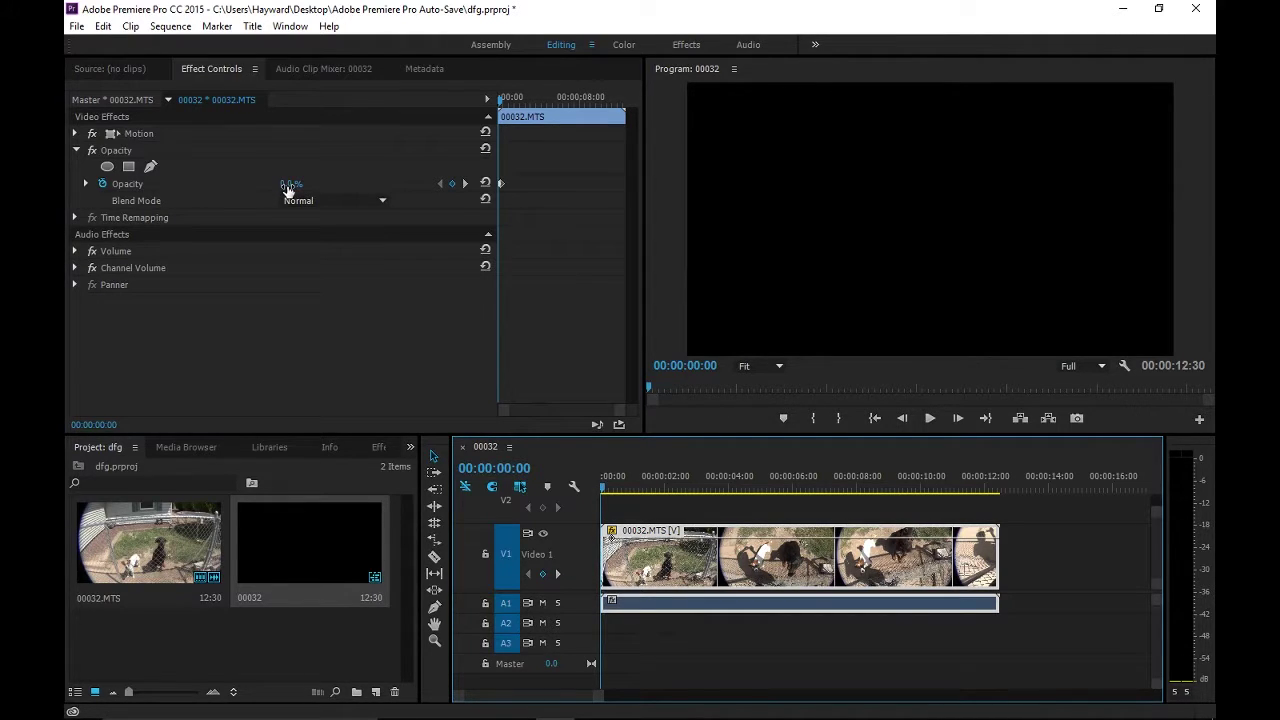
{"action": "mouse_move", "coordinate": [288, 188]}
{"action": "left_mouse_down"}
{"action": "mouse_move", "coordinate": [388, 188]}
{"action": "mouse_move", "coordinate": [288, 188]}
{"action": "left_mouse_up"}
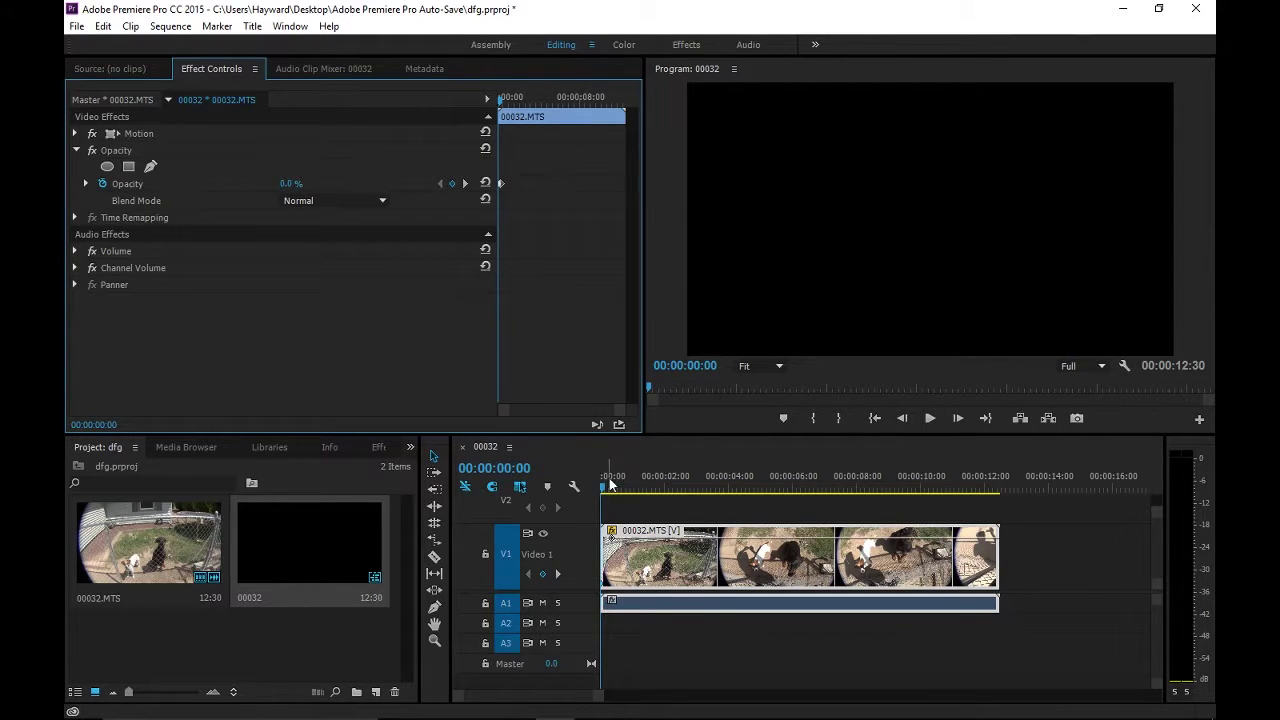
{"action": "left_click_drag", "start_coordinate": [609, 484], "coordinate": [619, 492]}
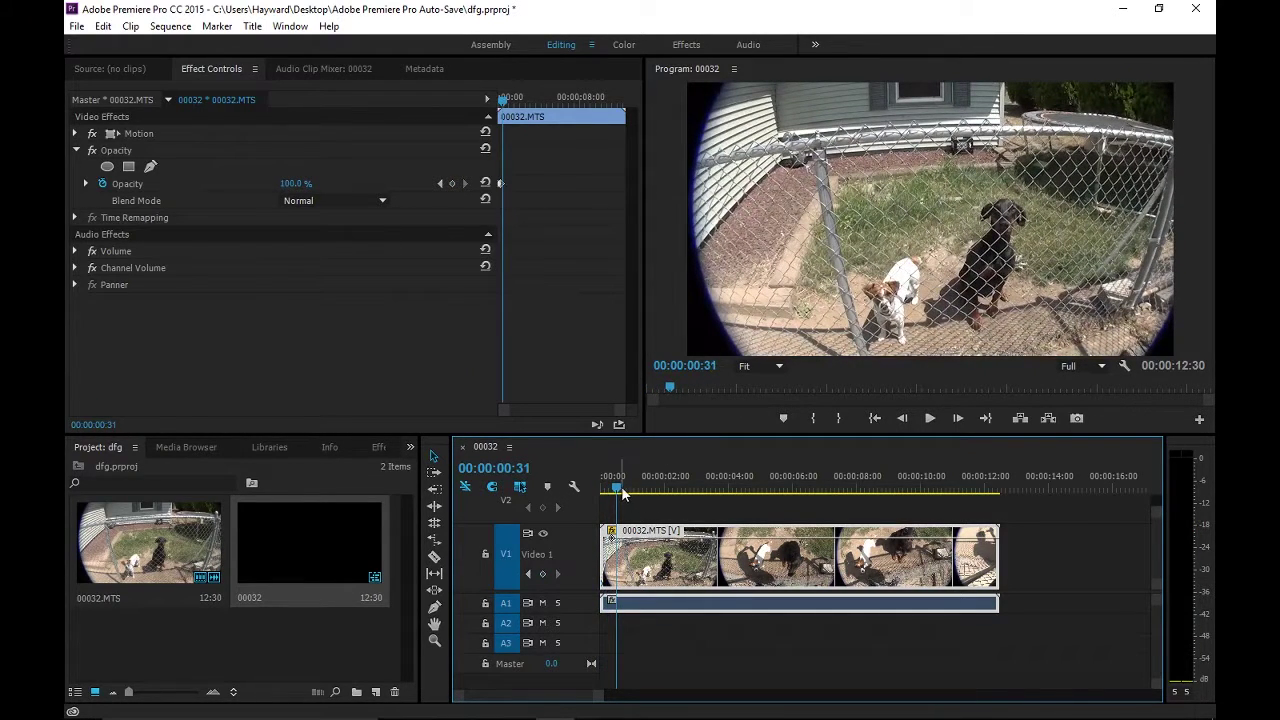
{"action": "left_click_drag", "start_coordinate": [621, 492], "coordinate": [573, 489]}
Step: Preview the fade-in, then move the playhead near the end of the clip
{"action": "left_click", "coordinate": [931, 418]}
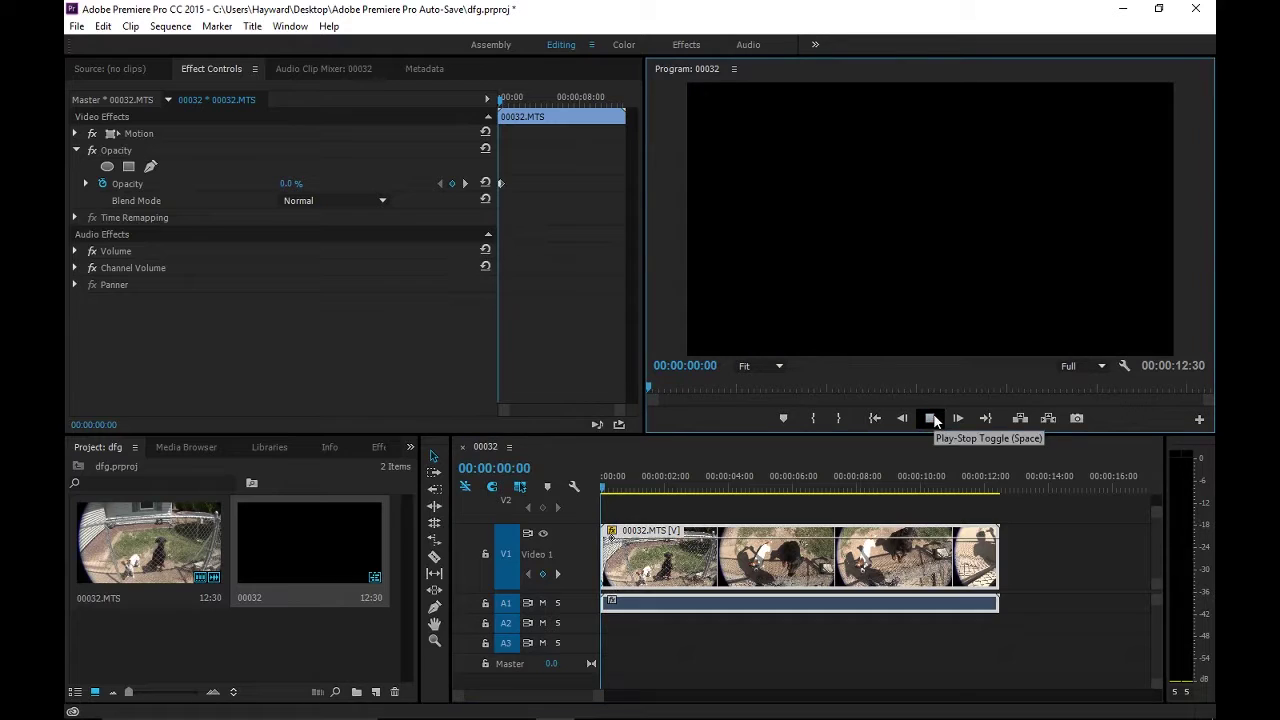
{"action": "left_click", "coordinate": [931, 418]}
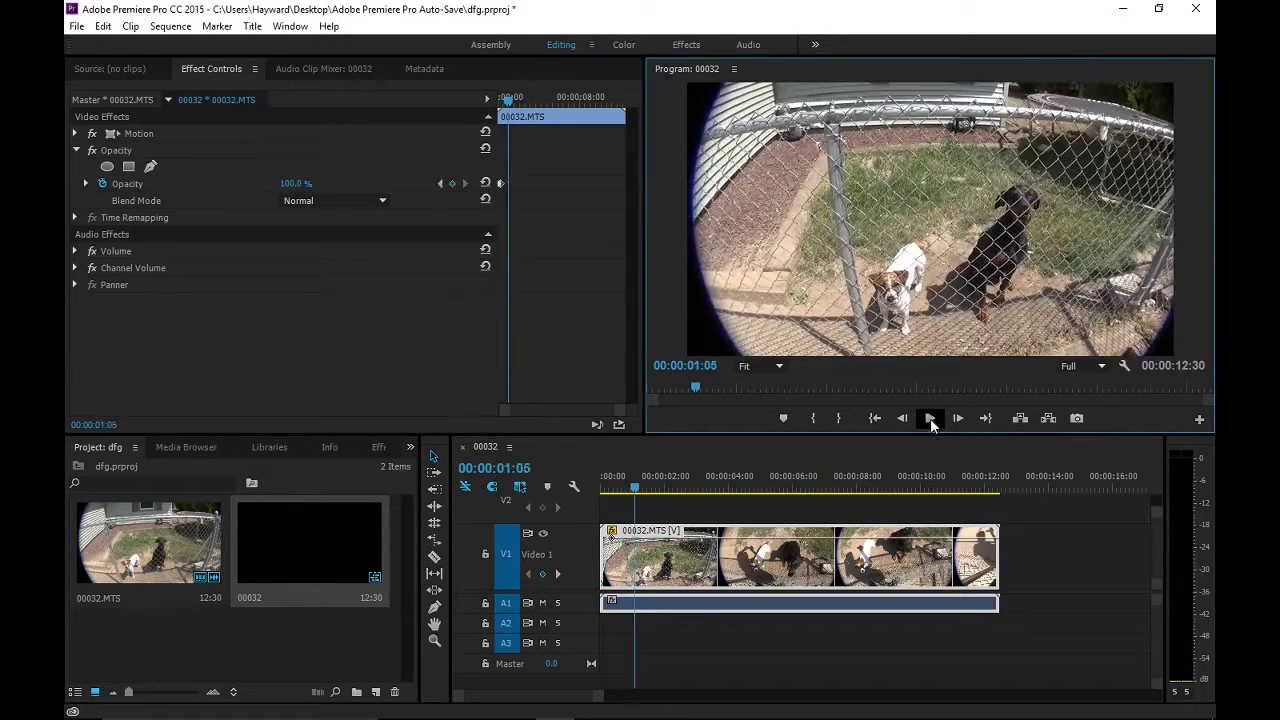
{"action": "left_click_drag", "start_coordinate": [636, 487], "coordinate": [988, 508]}
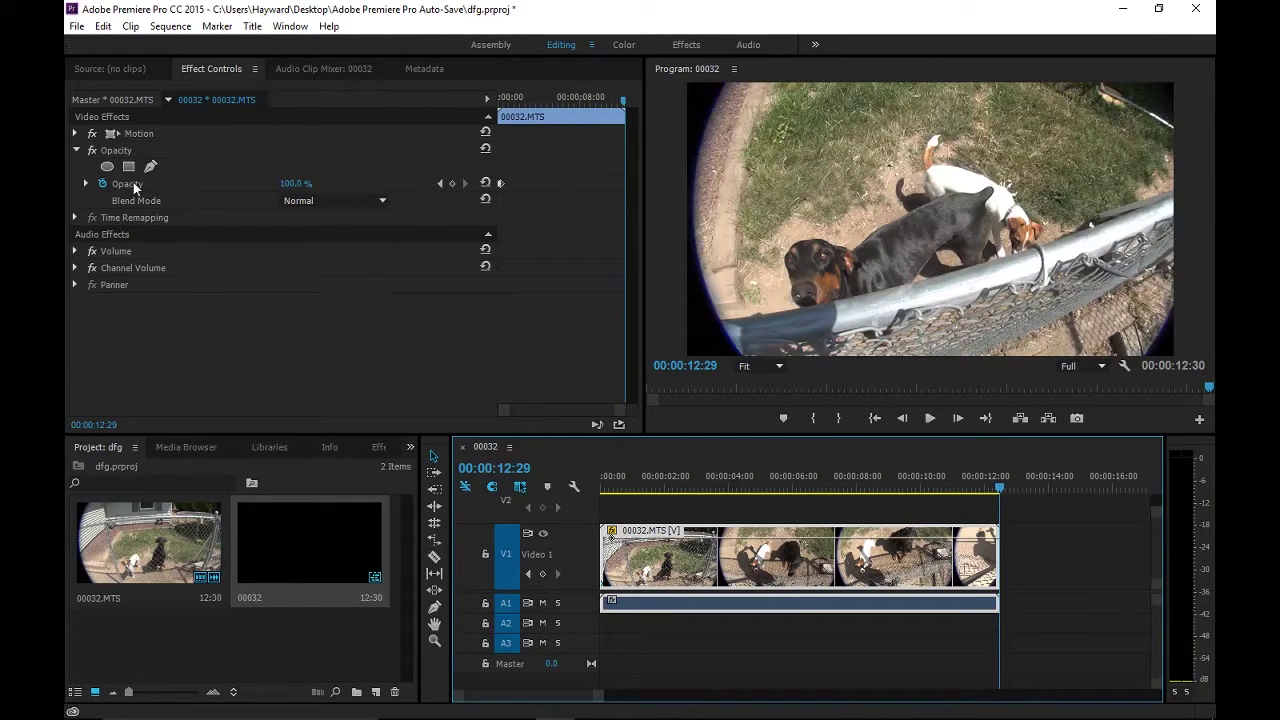
Step: Add opacity keyframes at the clip end and 20 frames earlier, lower the end one, and check the fade-out
{"action": "left_click", "coordinate": [452, 184]}
{"action": "key", "text": "Left"}
{"action": "key", "text": "Left"}
{"action": "key", "text": "Left"}
{"action": "key", "text": "Left"}
{"action": "key", "text": "Left"}
{"action": "key", "text": "Left"}
{"action": "key", "text": "Left"}
{"action": "key", "text": "Left"}
{"action": "key", "text": "Left"}
{"action": "key", "text": "Left"}
{"action": "key", "text": "Left"}
{"action": "key", "text": "Left"}
{"action": "key", "text": "Left"}
{"action": "key", "text": "Left"}
{"action": "key", "text": "Left"}
{"action": "key", "text": "Left"}
{"action": "key", "text": "Left"}
{"action": "key", "text": "Left"}
{"action": "key", "text": "Left"}
{"action": "key", "text": "Left"}
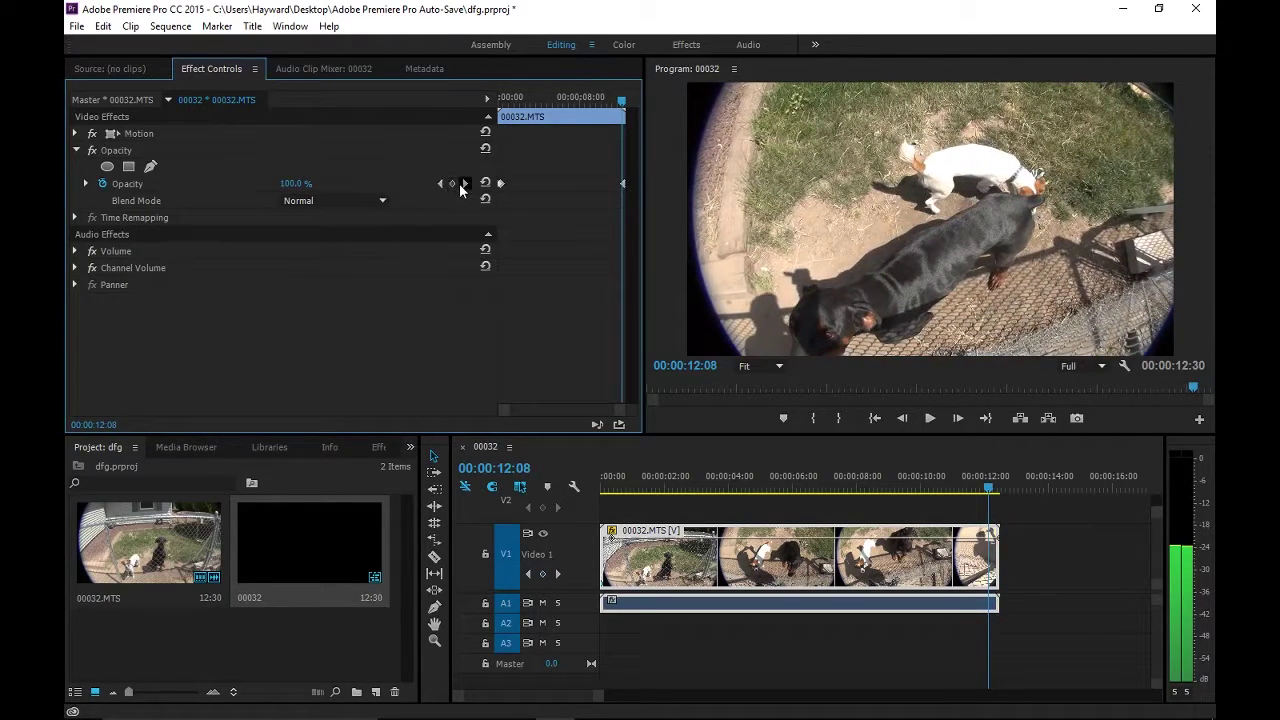
{"action": "left_click", "coordinate": [452, 184]}
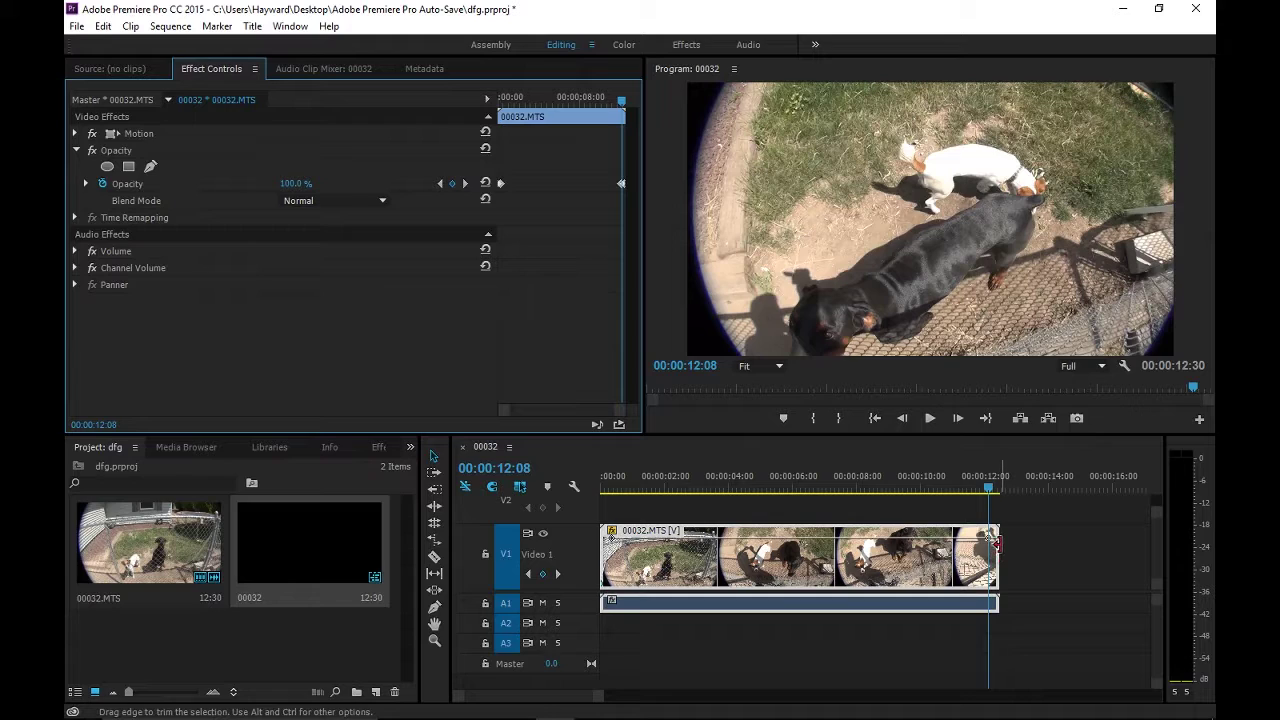
{"action": "left_click", "coordinate": [995, 542]}
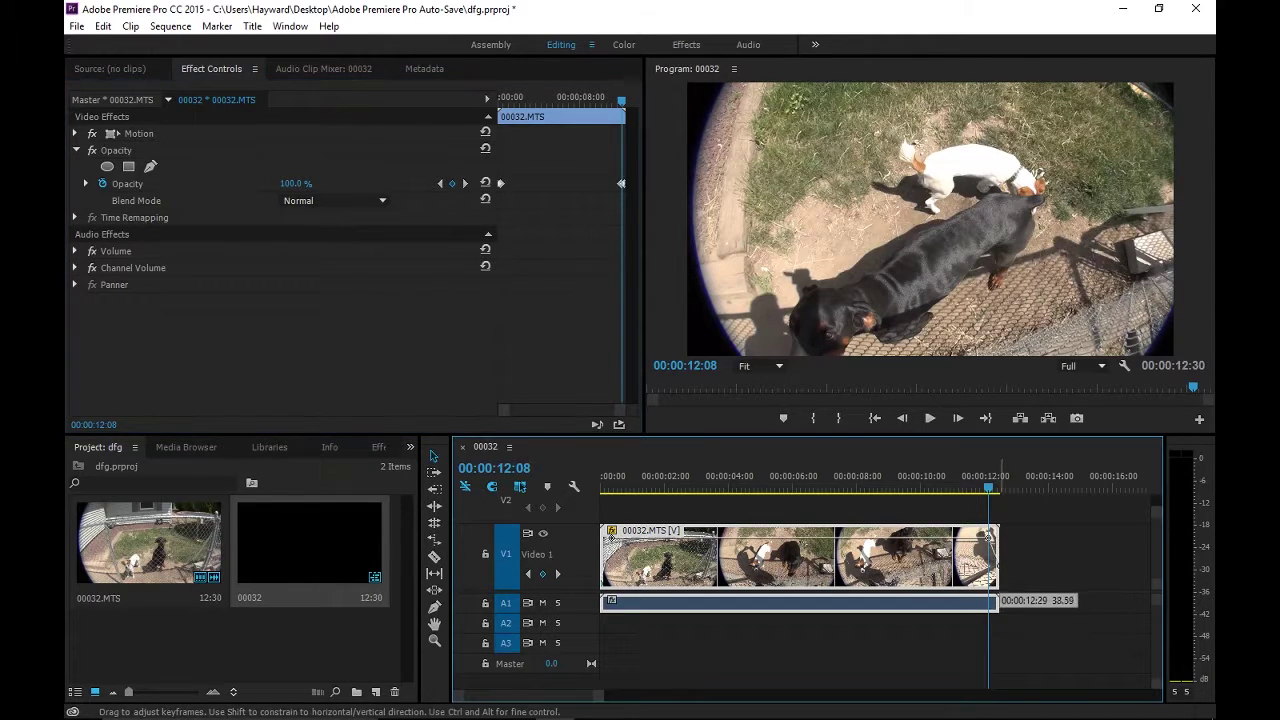
{"action": "left_click_drag", "start_coordinate": [985, 500], "coordinate": [726, 488]}
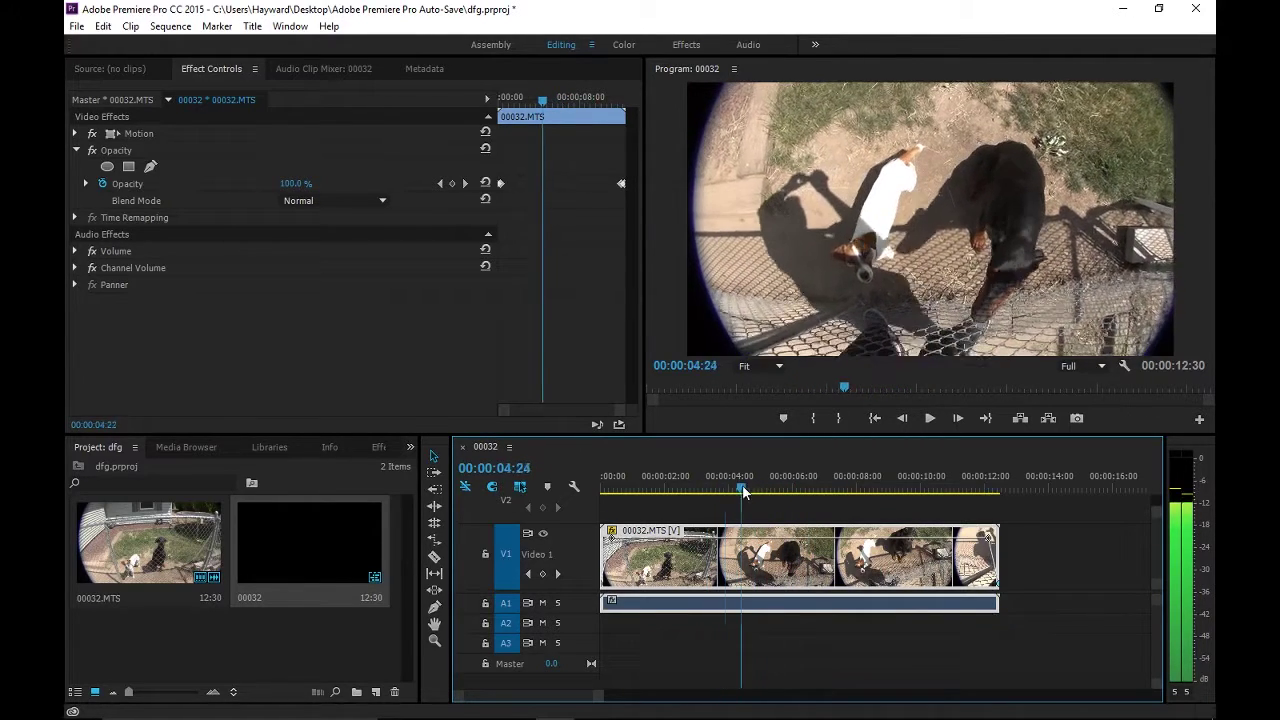
{"action": "left_click_drag", "start_coordinate": [743, 490], "coordinate": [899, 455]}
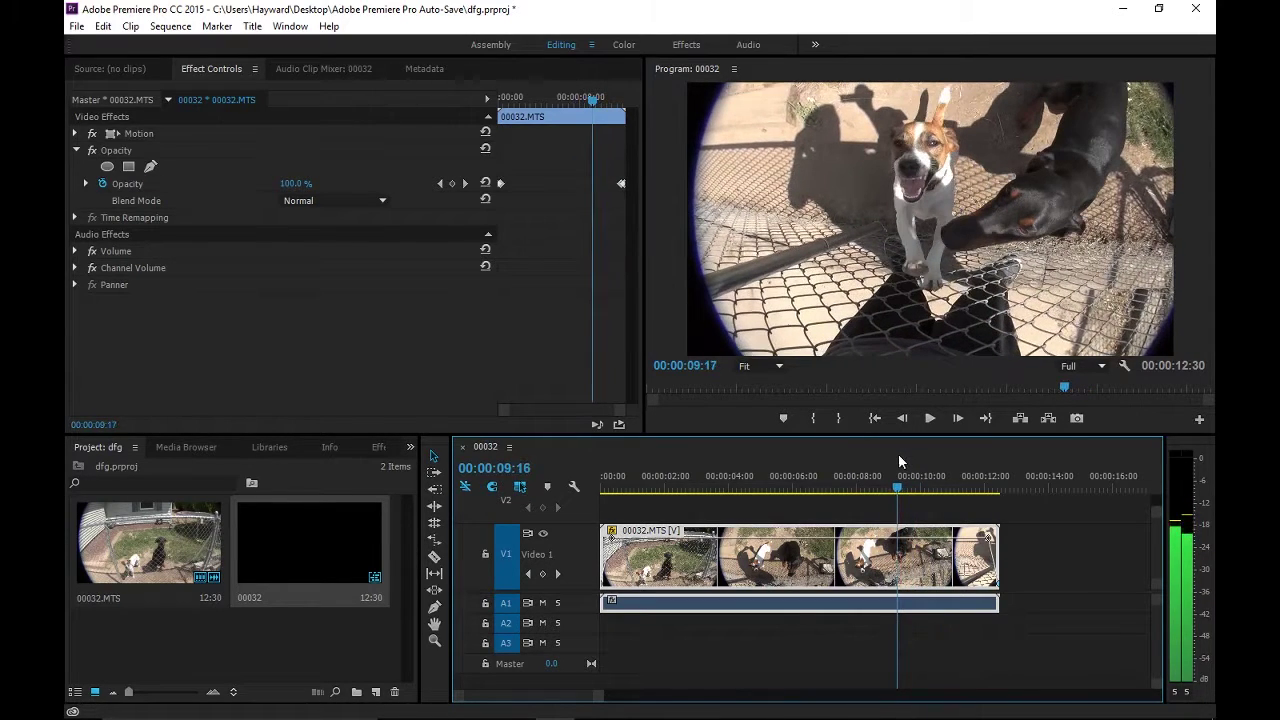
Step: Razor the V1 dog clip at 00:00:09:16 and again at 00:00:10:07
{"action": "left_click", "coordinate": [436, 559]}
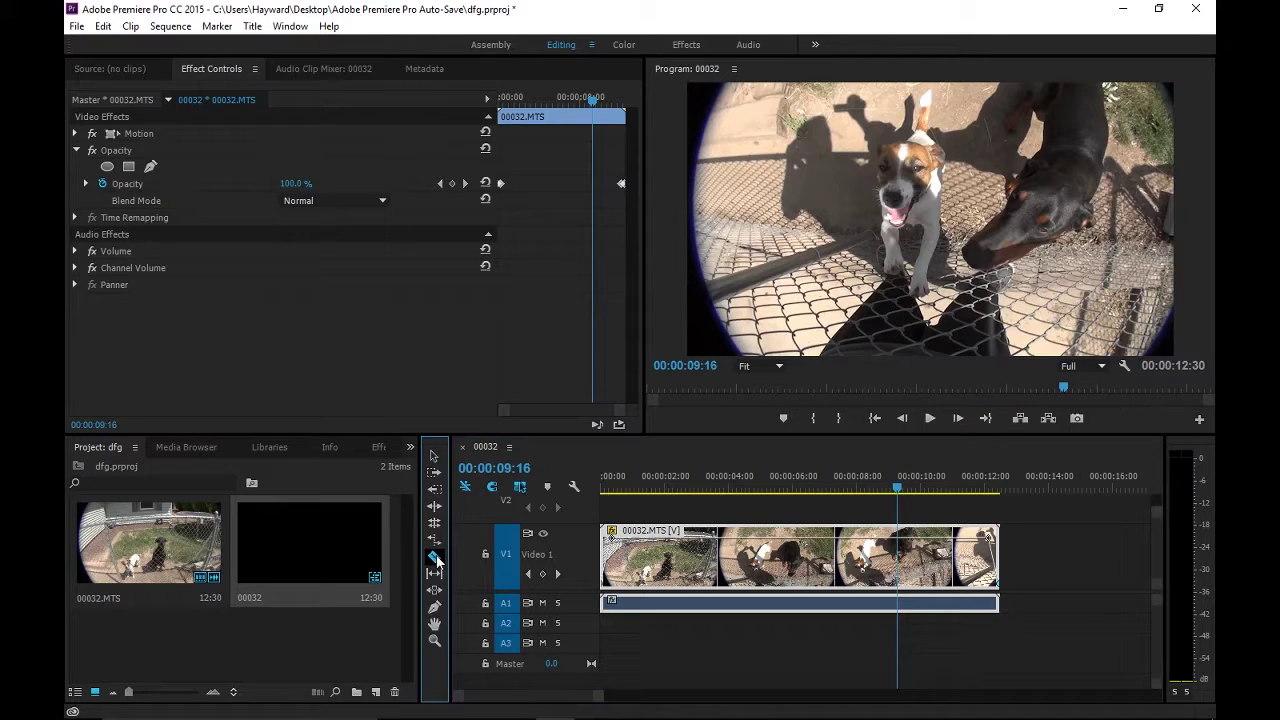
{"action": "left_click", "coordinate": [898, 560]}
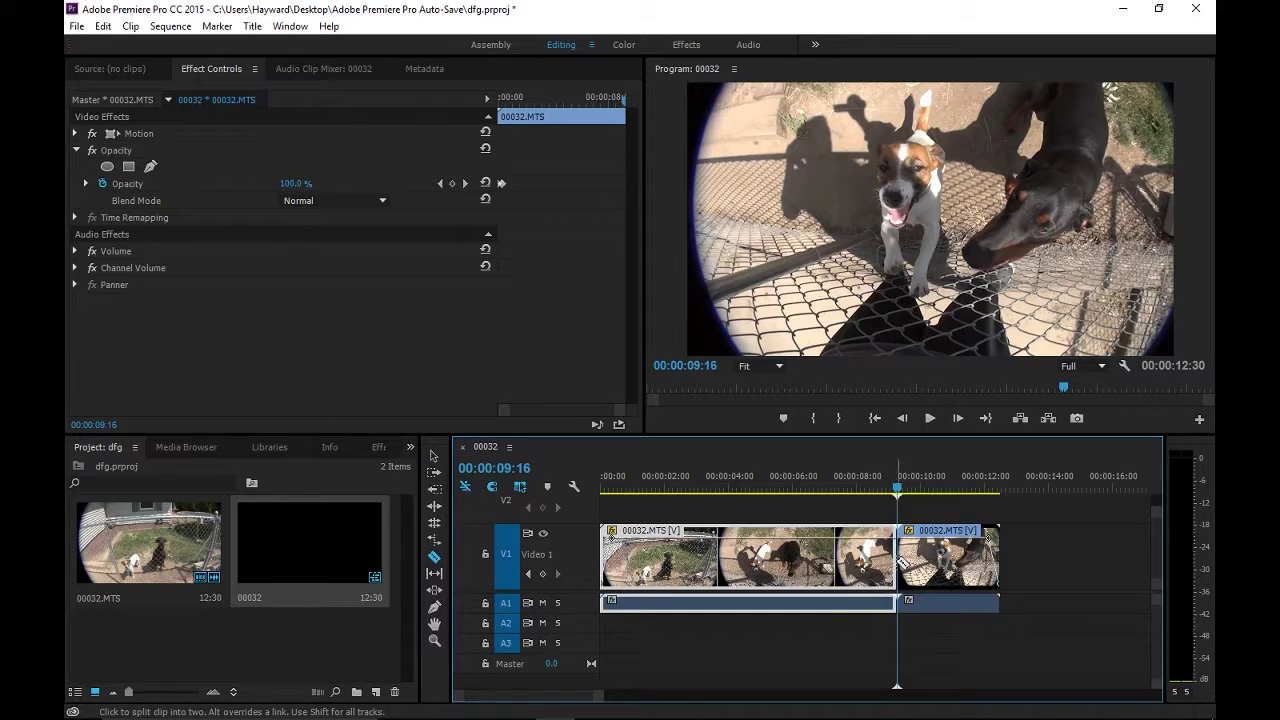
{"action": "left_click_drag", "start_coordinate": [897, 490], "coordinate": [928, 493]}
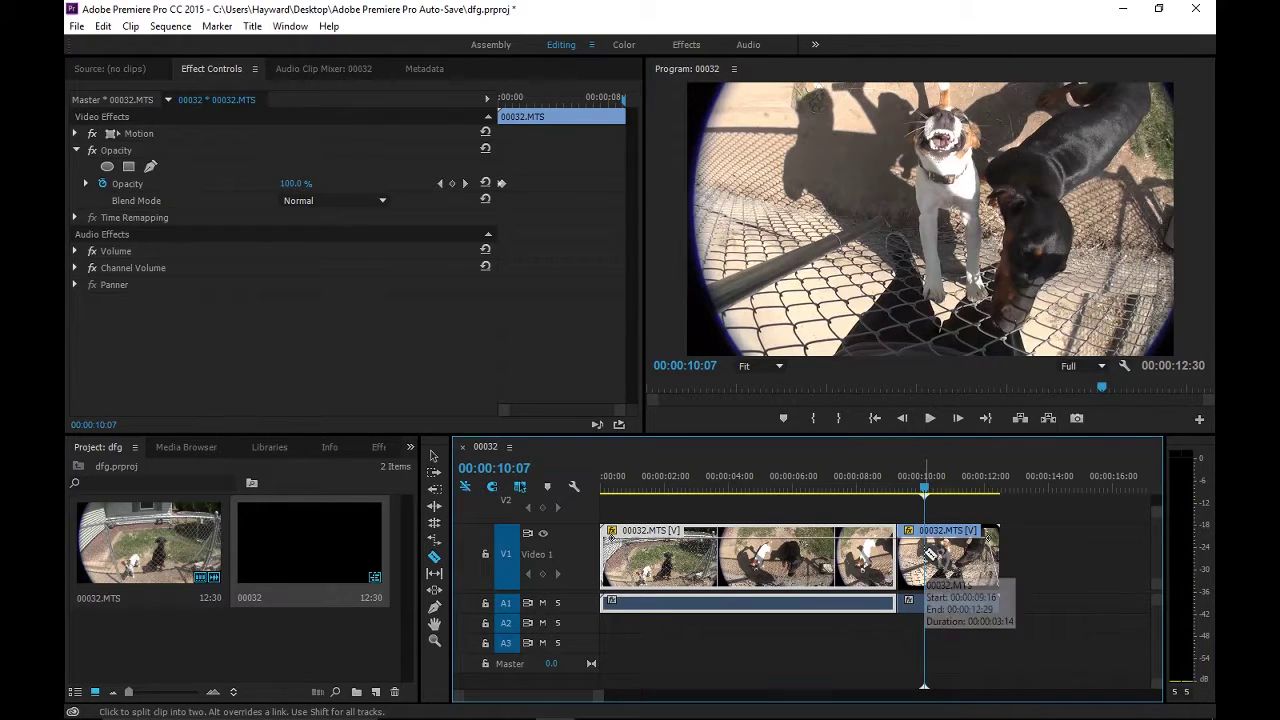
{"action": "left_click", "coordinate": [925, 558]}
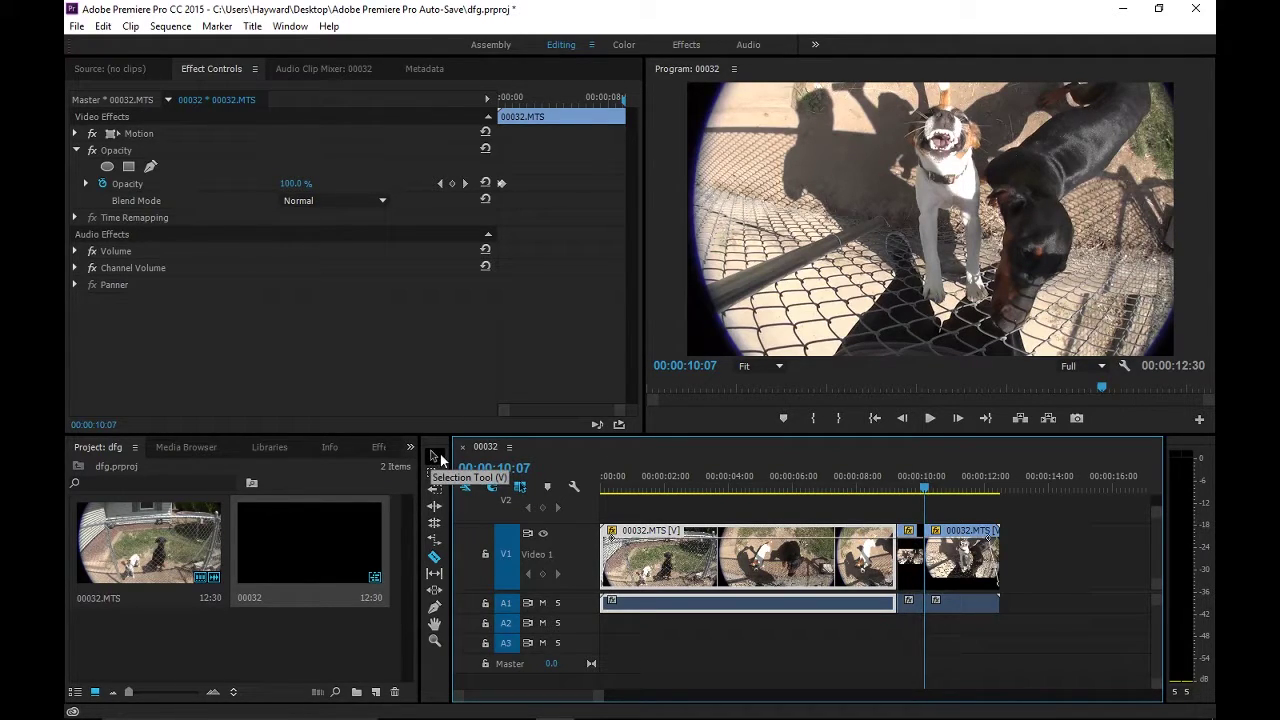
Step: With the Selection Tool, select the short piece between 00:00:09:16 and 00:00:10:07
{"action": "left_click", "coordinate": [436, 457]}
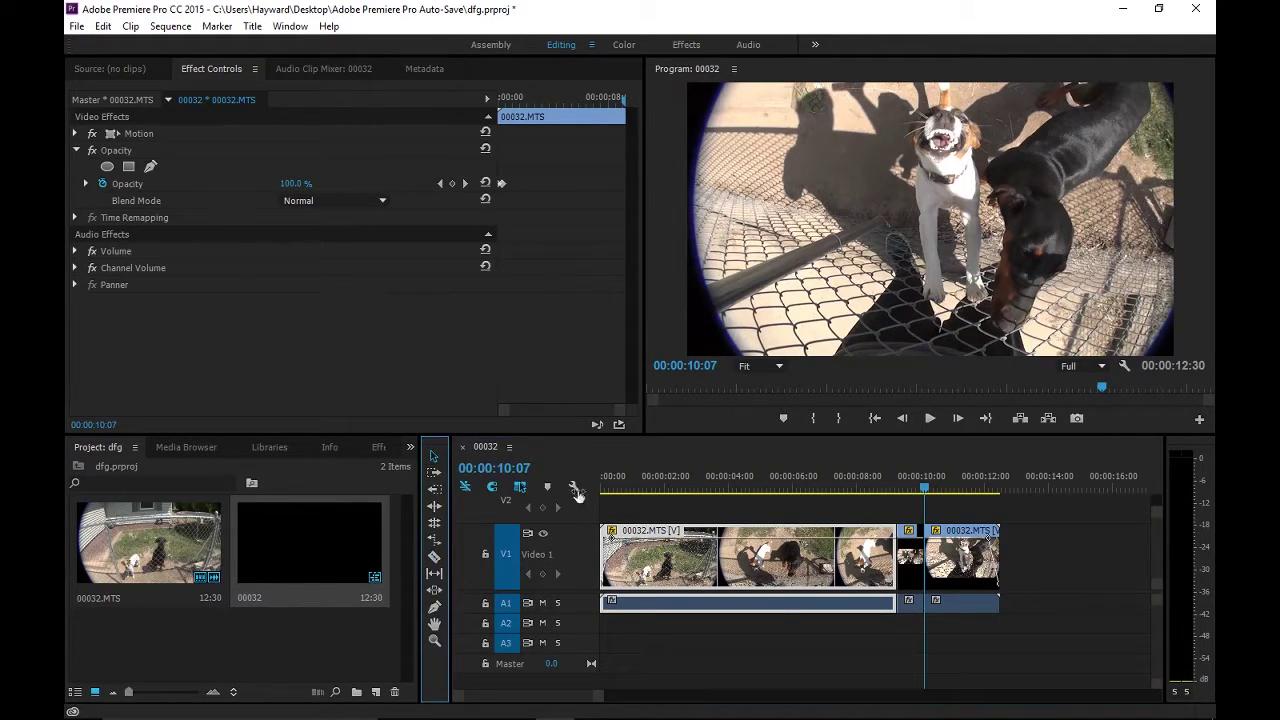
{"action": "left_click", "coordinate": [910, 568]}
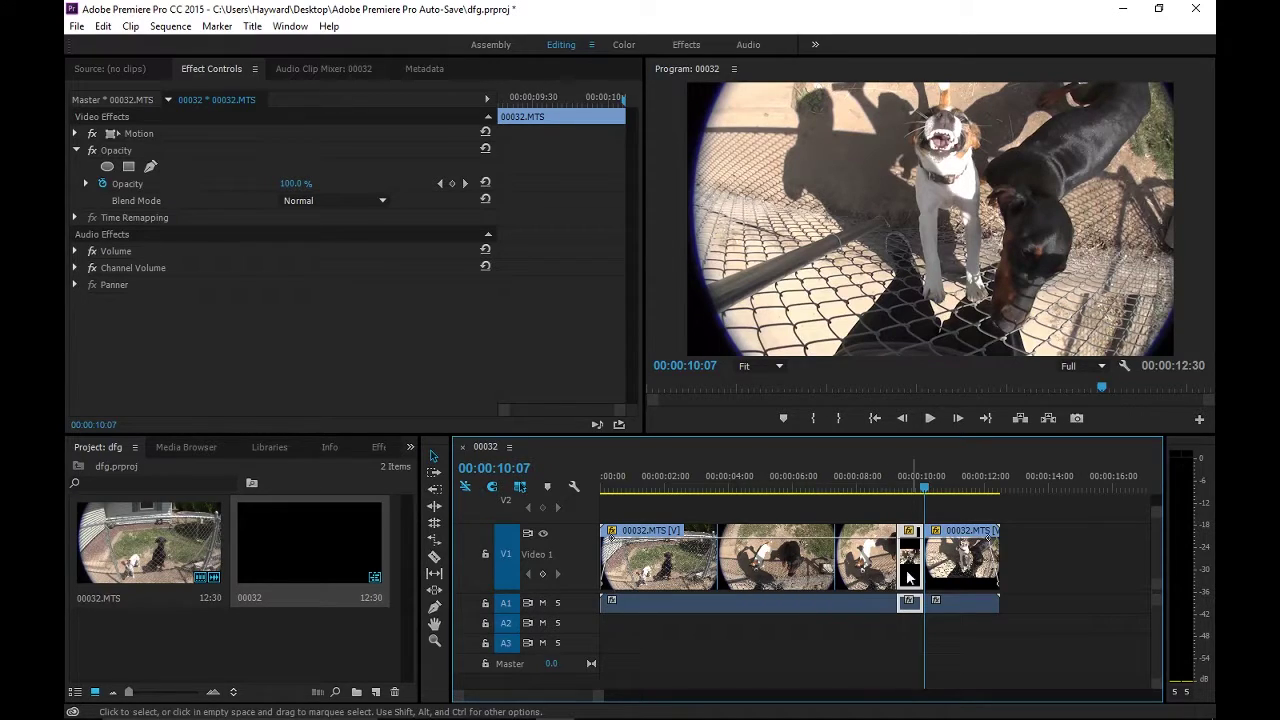
{"action": "left_click", "coordinate": [750, 580]}
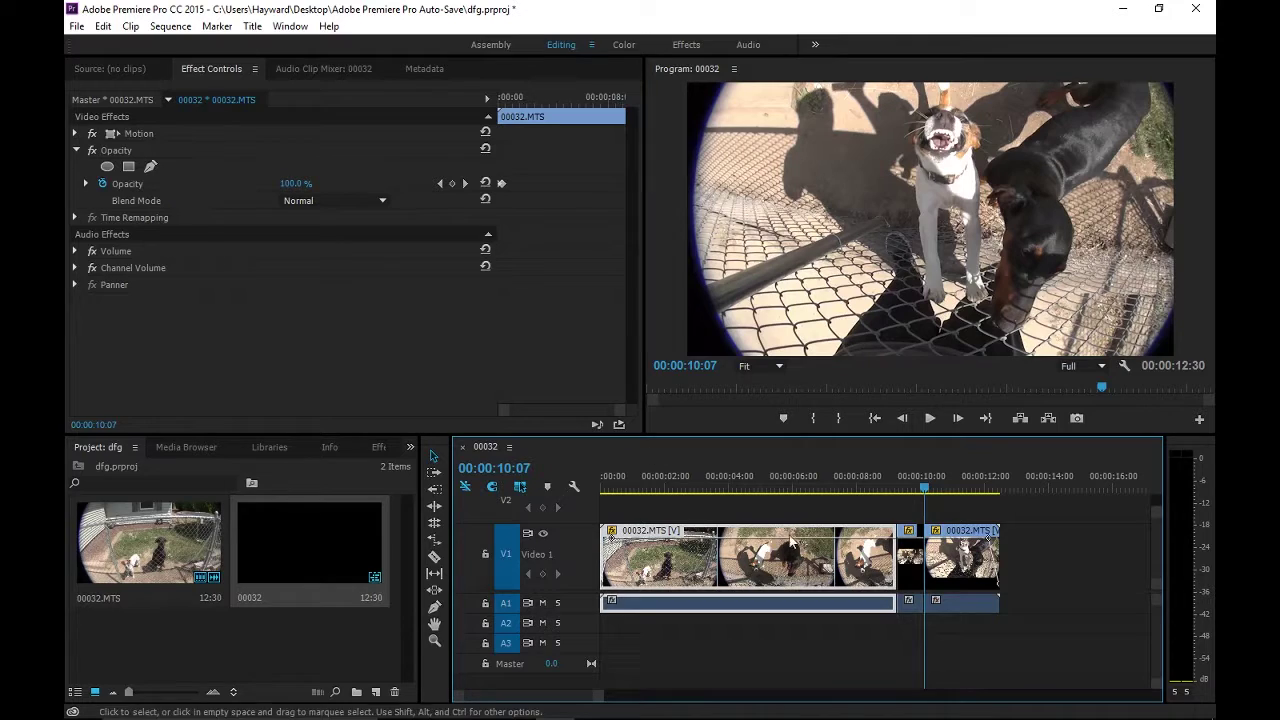
{"action": "left_click", "coordinate": [912, 566]}
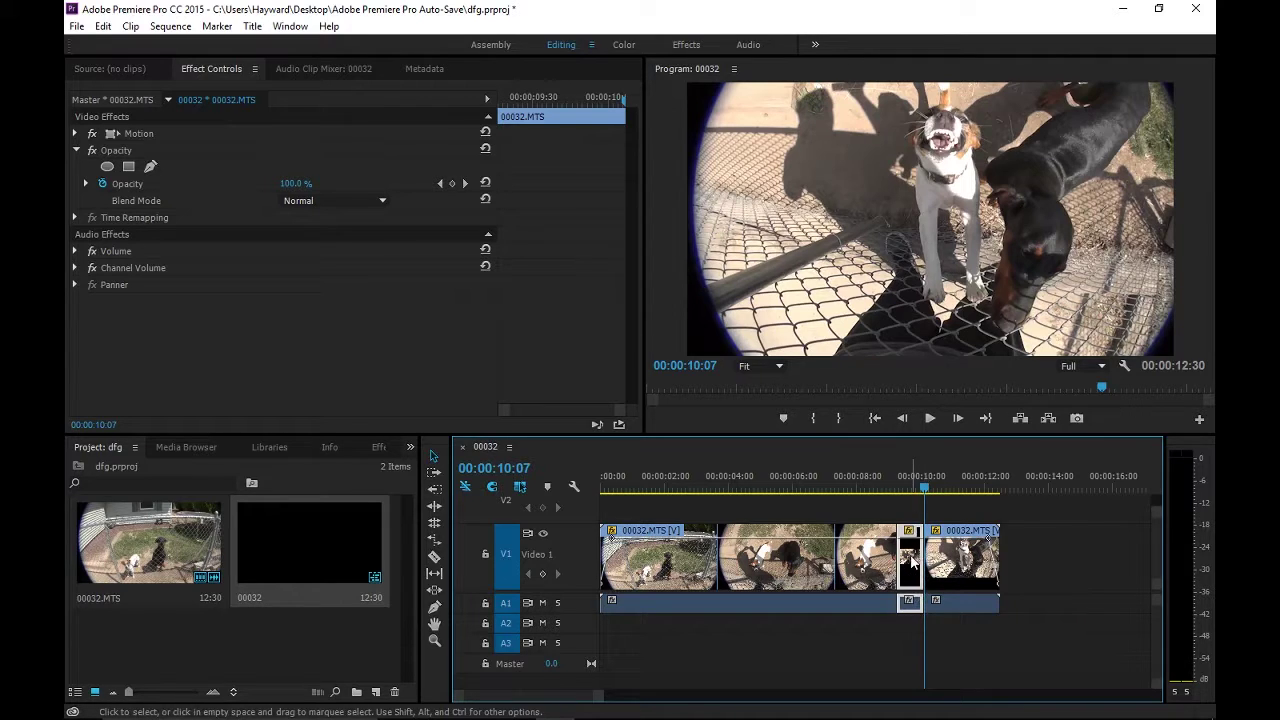
Step: Set the short middle clip's speed to 50% via Speed/Duration
{"action": "right_click", "coordinate": [912, 563]}
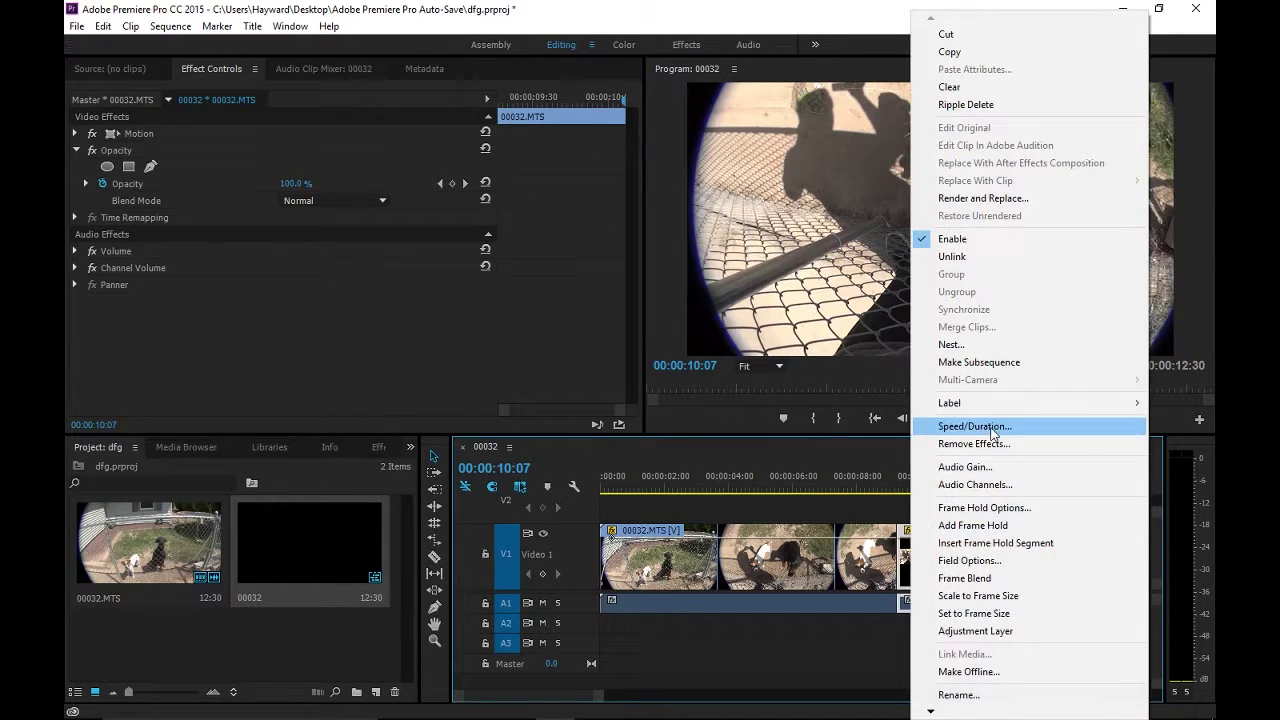
{"action": "left_click", "coordinate": [975, 426]}
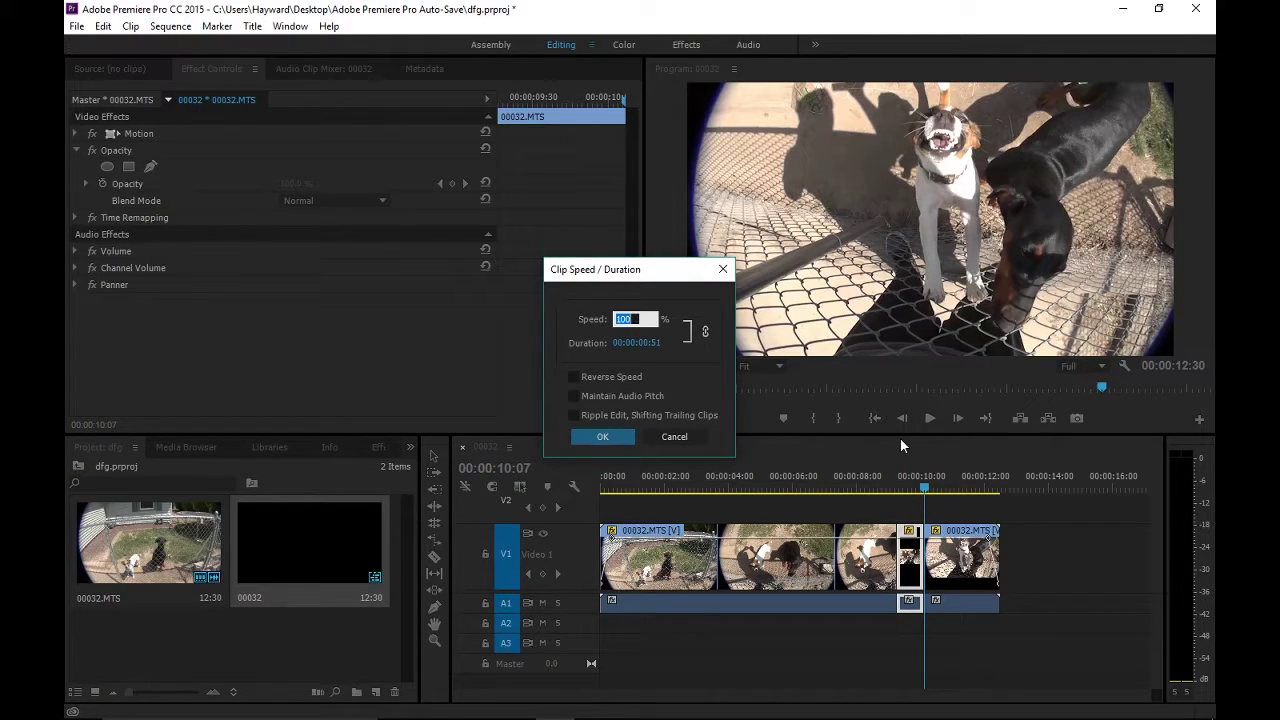
{"action": "type", "text": "50"}
{"action": "key", "text": "Return"}
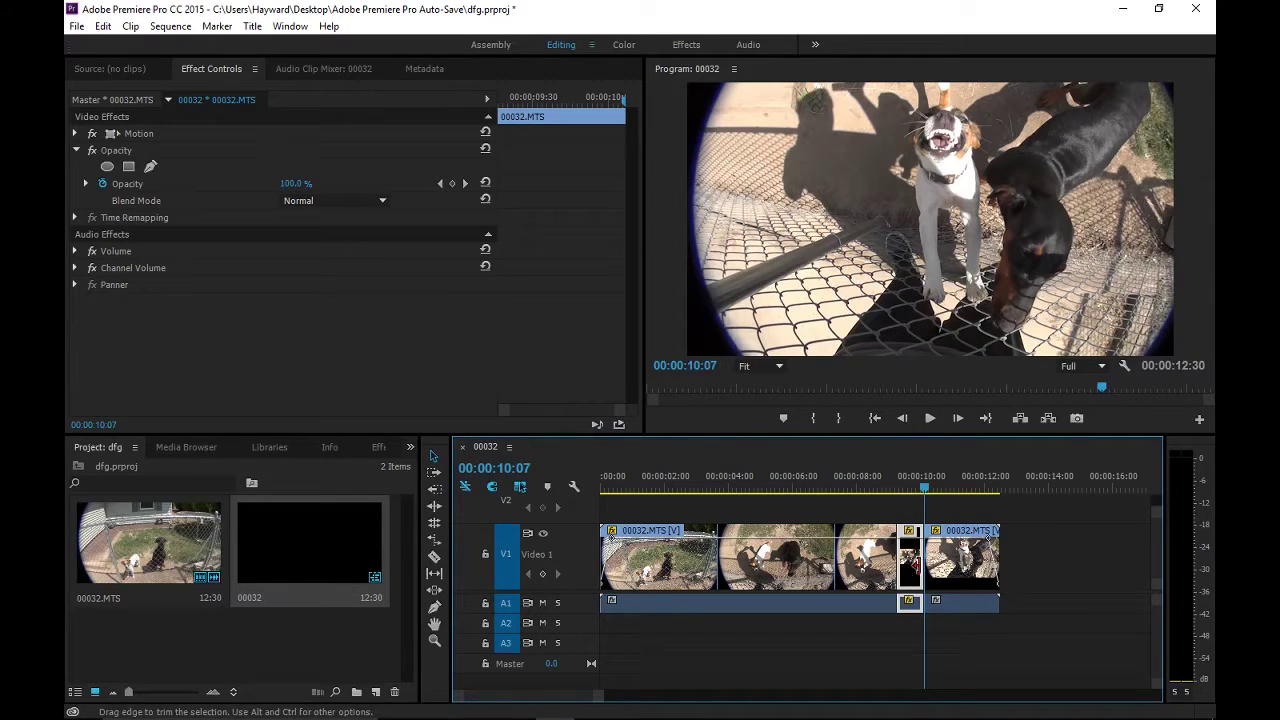
Step: Play back the edited stretch from before the cut, then park the playhead at 00:00:09:47
{"action": "left_click_drag", "start_coordinate": [928, 490], "coordinate": [895, 489]}
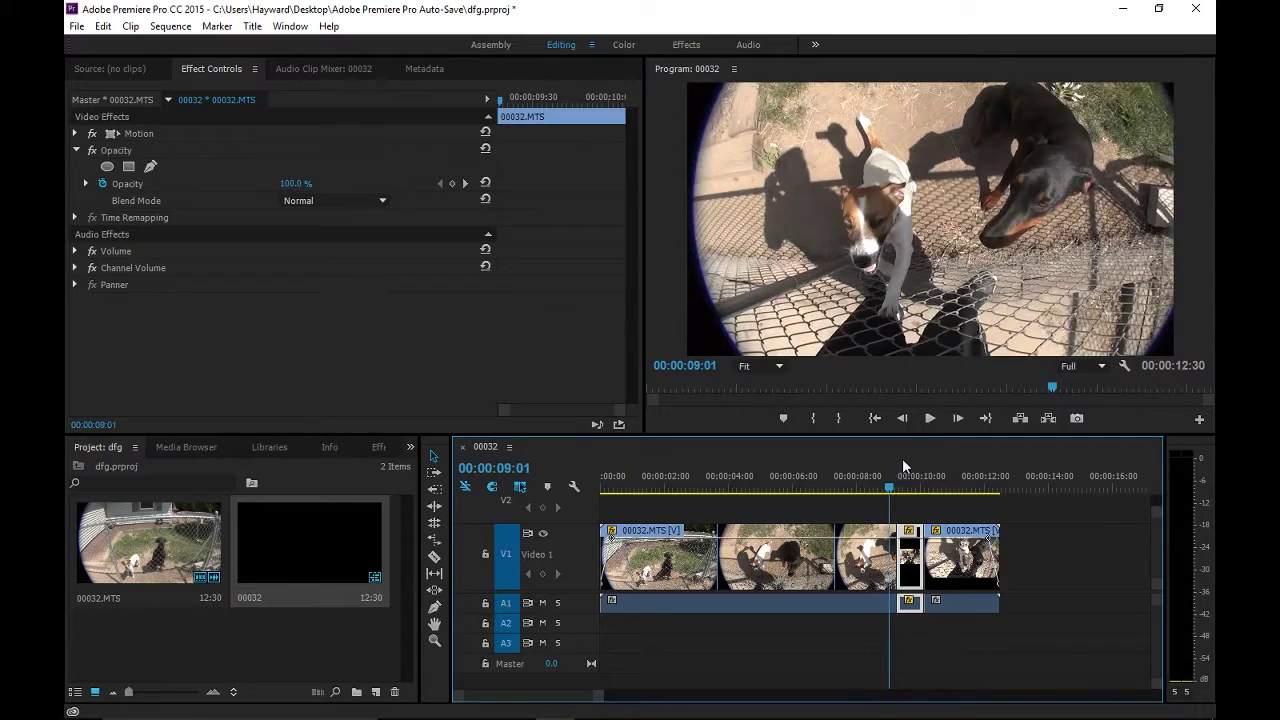
{"action": "left_click", "coordinate": [928, 420]}
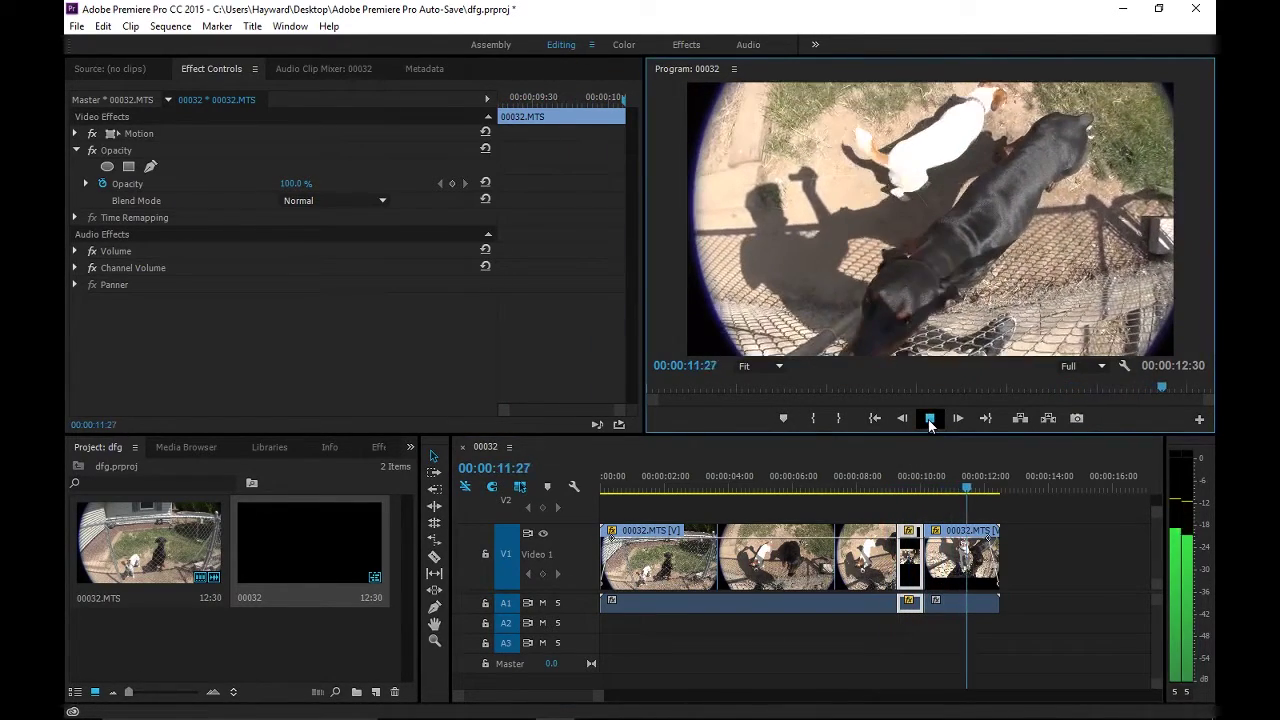
{"action": "left_click", "coordinate": [929, 420]}
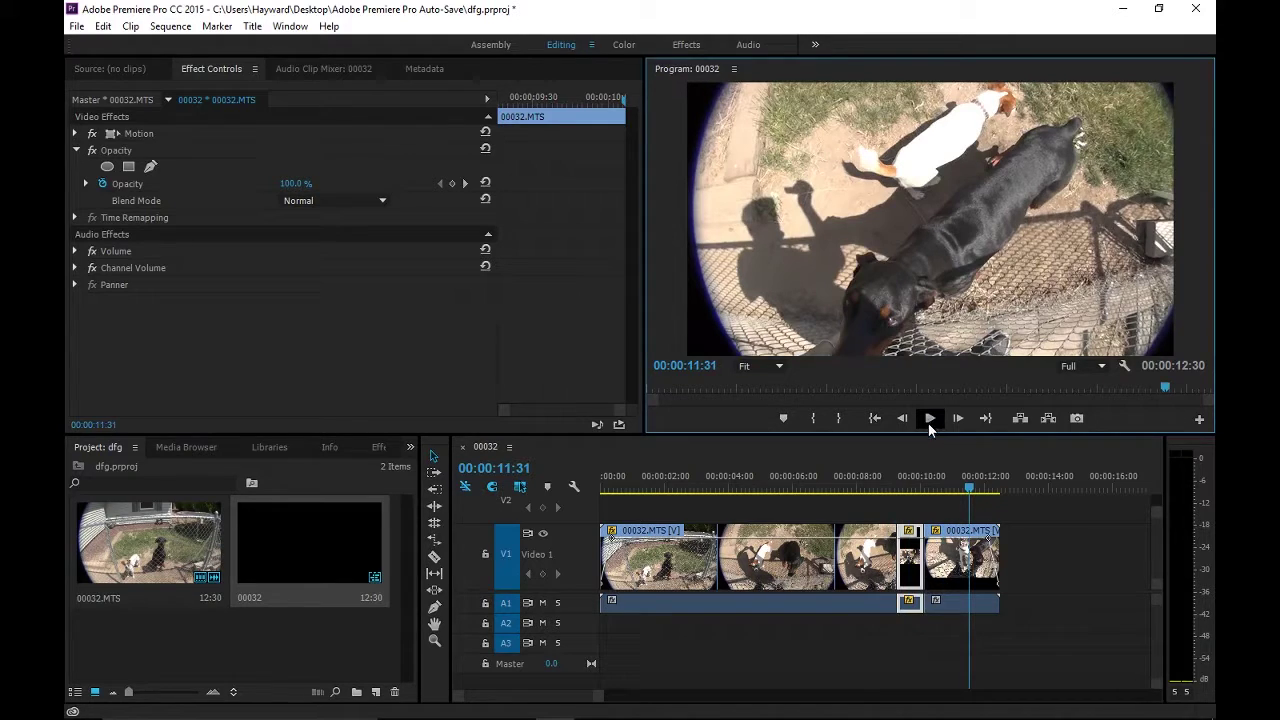
{"action": "left_click_drag", "start_coordinate": [968, 488], "coordinate": [913, 481]}
{"action": "right_click", "coordinate": [945, 555]}
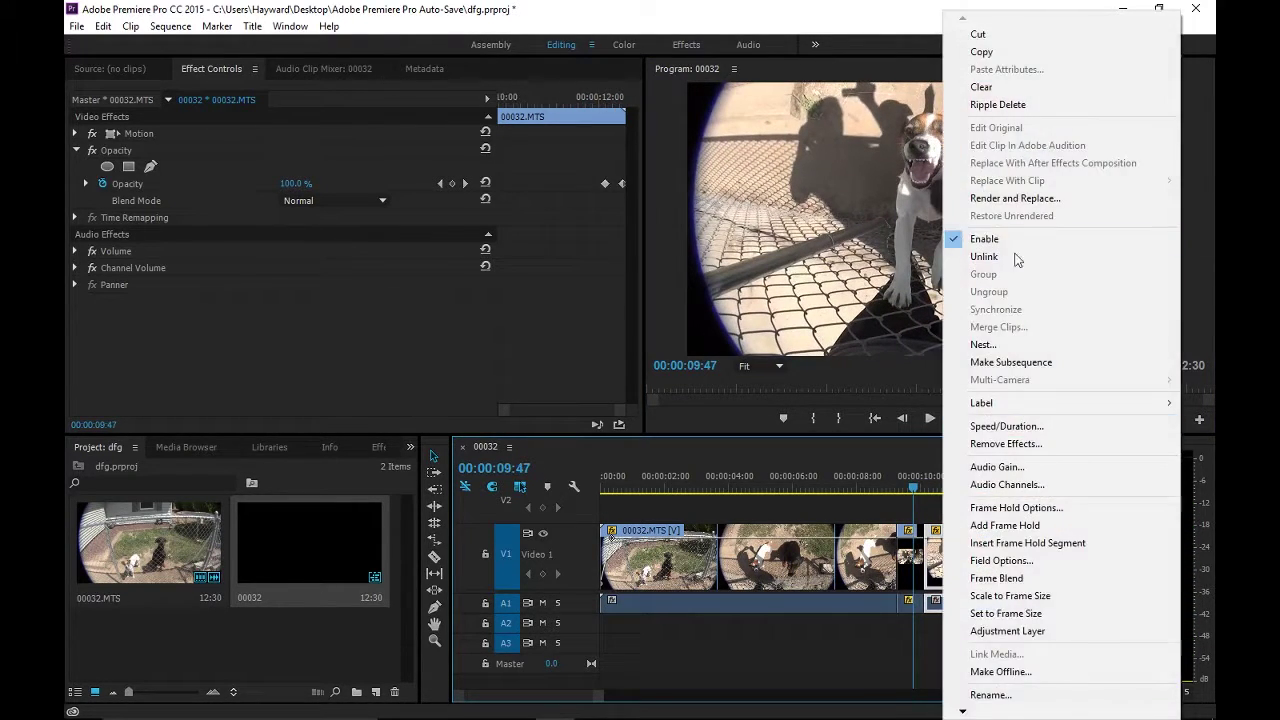
Step: Set the last clip section's speed to 50%, then move the playhead back to 00:00:09:16
{"action": "left_click", "coordinate": [1017, 432]}
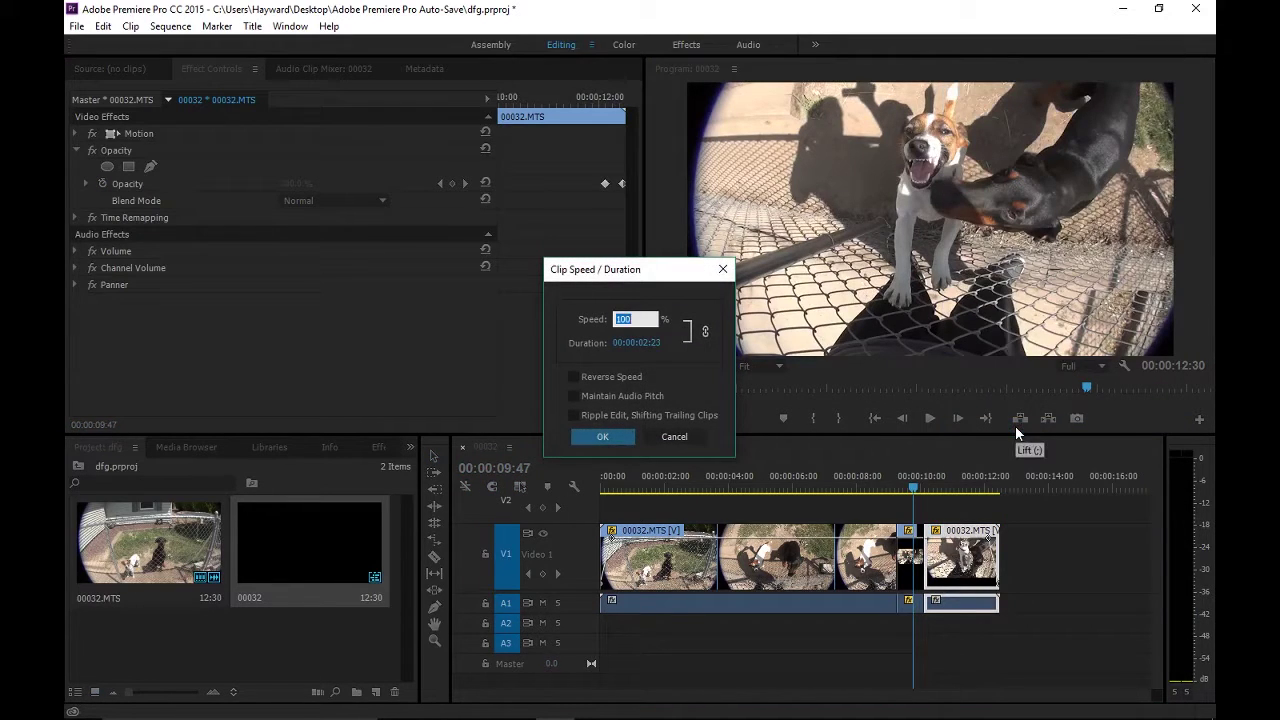
{"action": "type", "text": "50"}
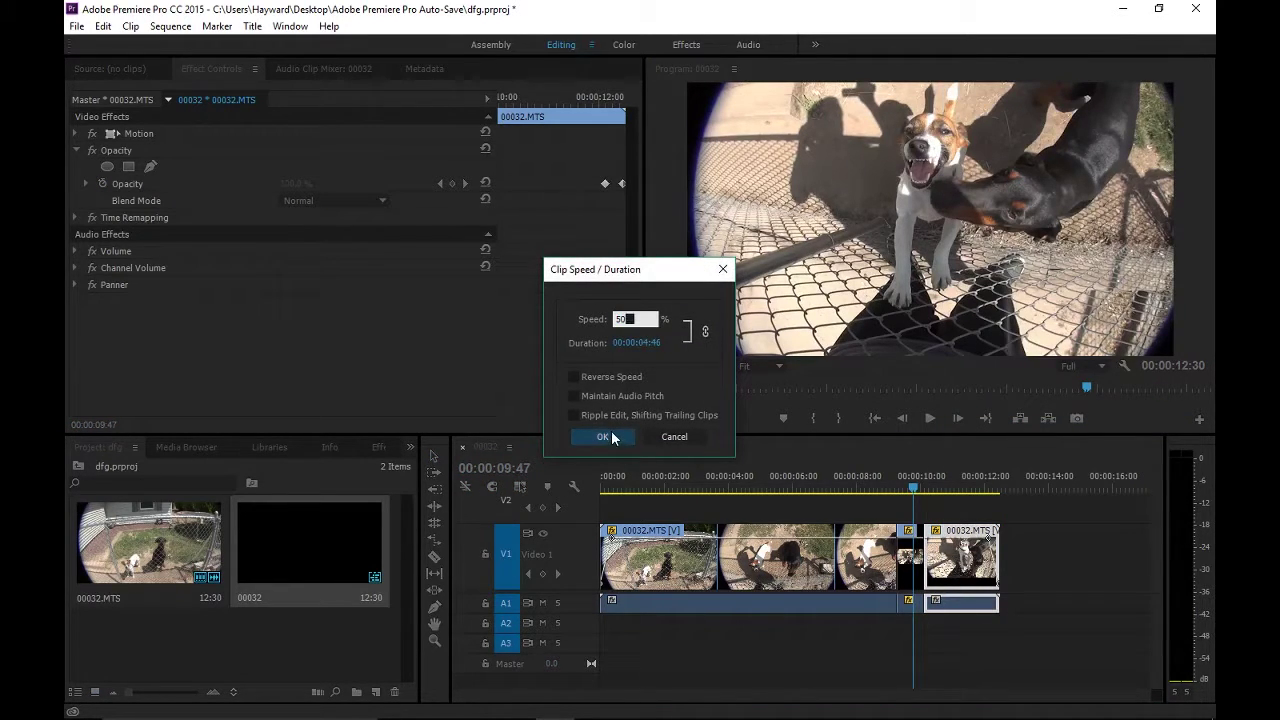
{"action": "left_click", "coordinate": [605, 437]}
{"action": "left_click", "coordinate": [916, 490]}
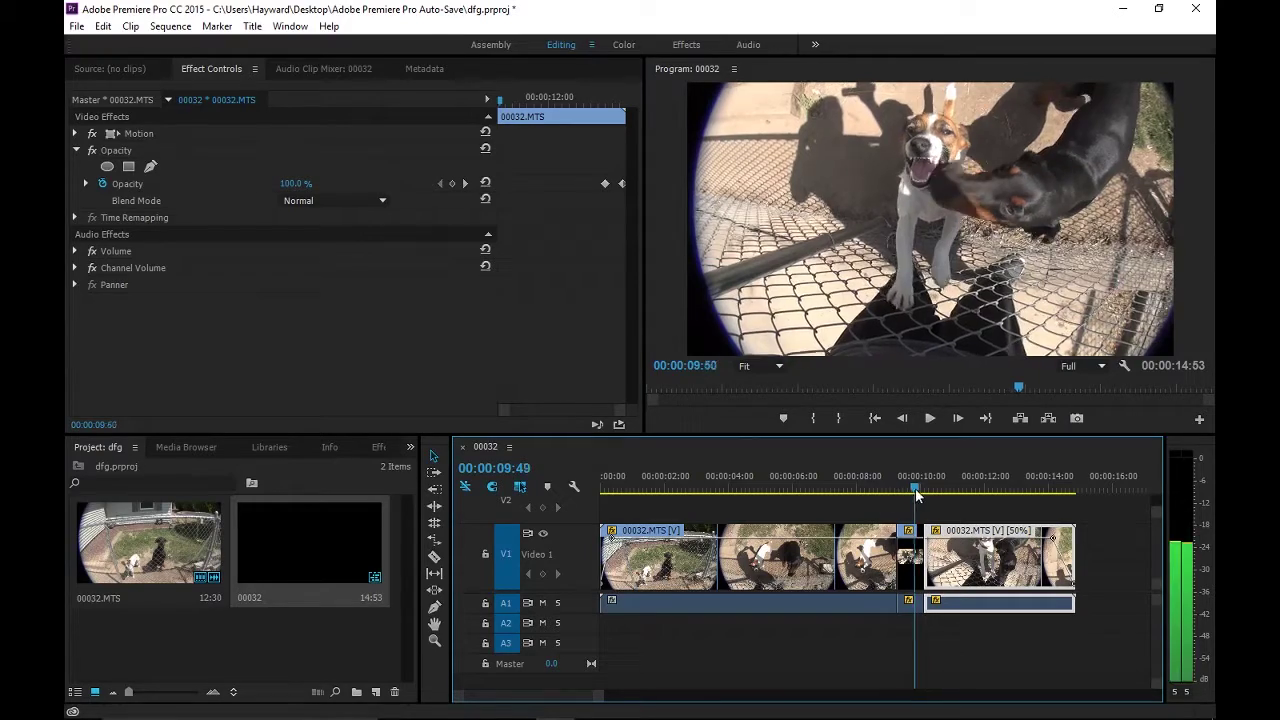
{"action": "left_click_drag", "start_coordinate": [916, 493], "coordinate": [897, 491]}
{"action": "left_click", "coordinate": [931, 413]}
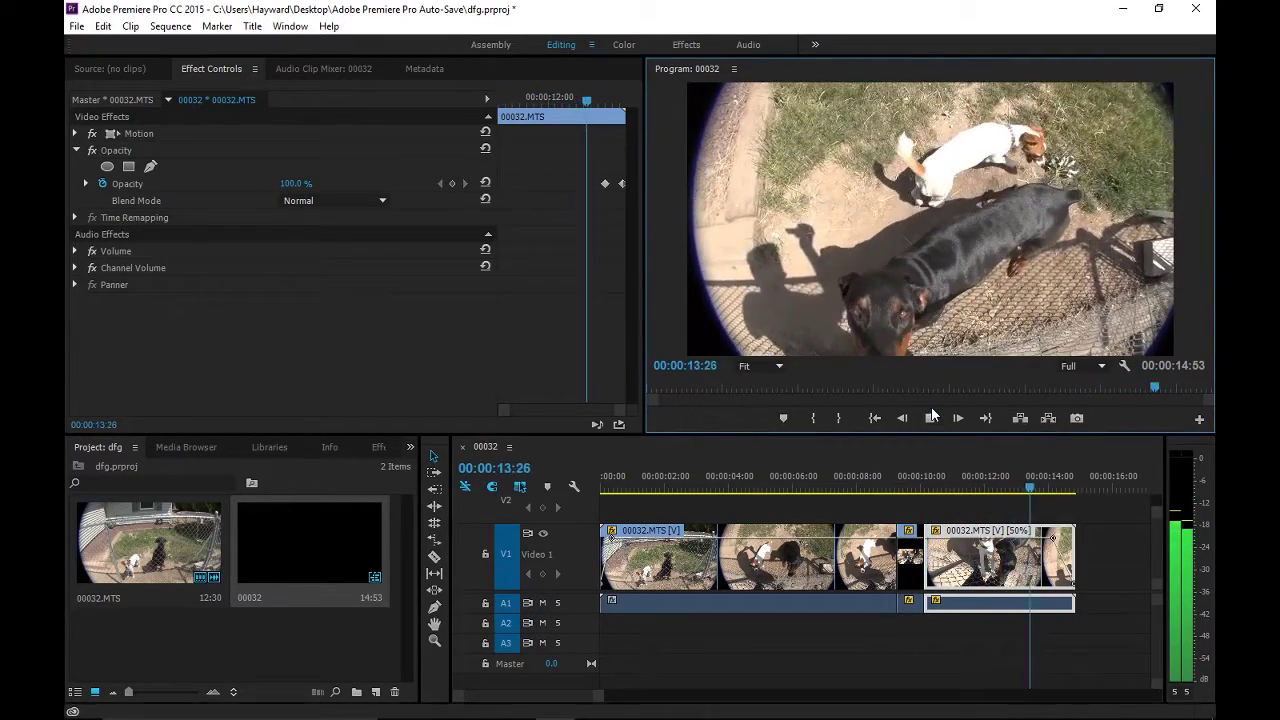
{"action": "left_click", "coordinate": [937, 417]}
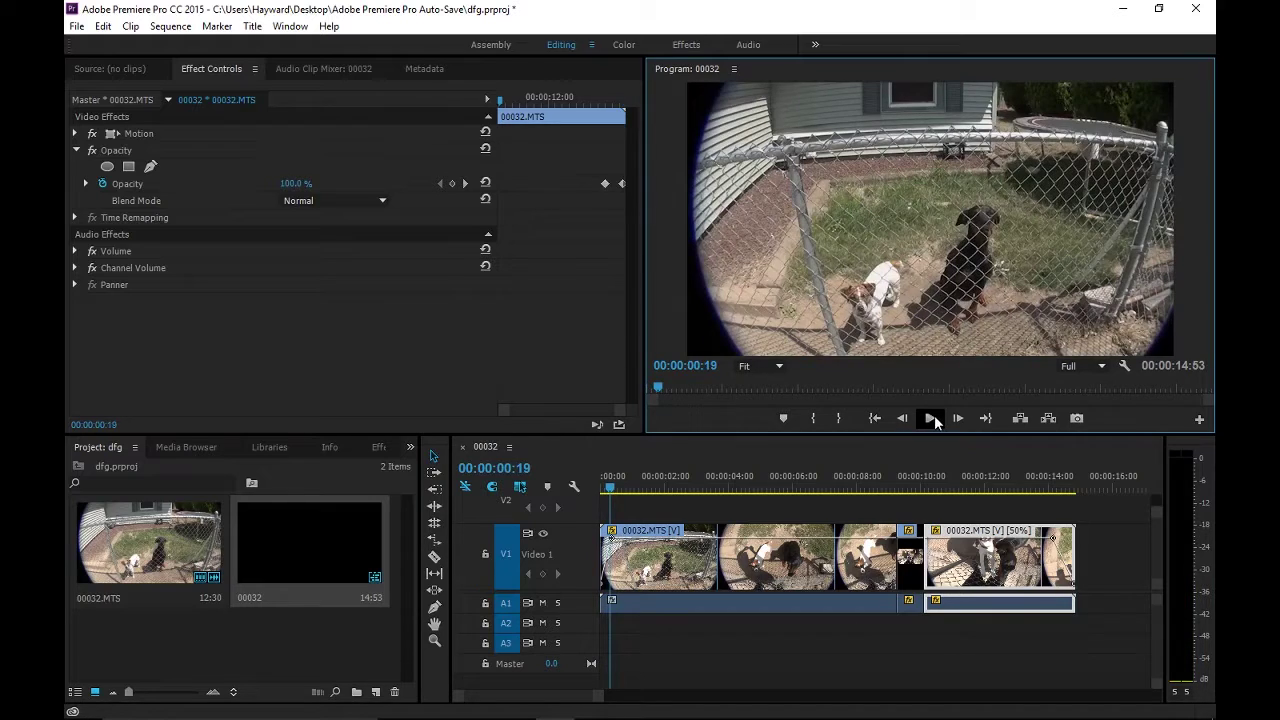